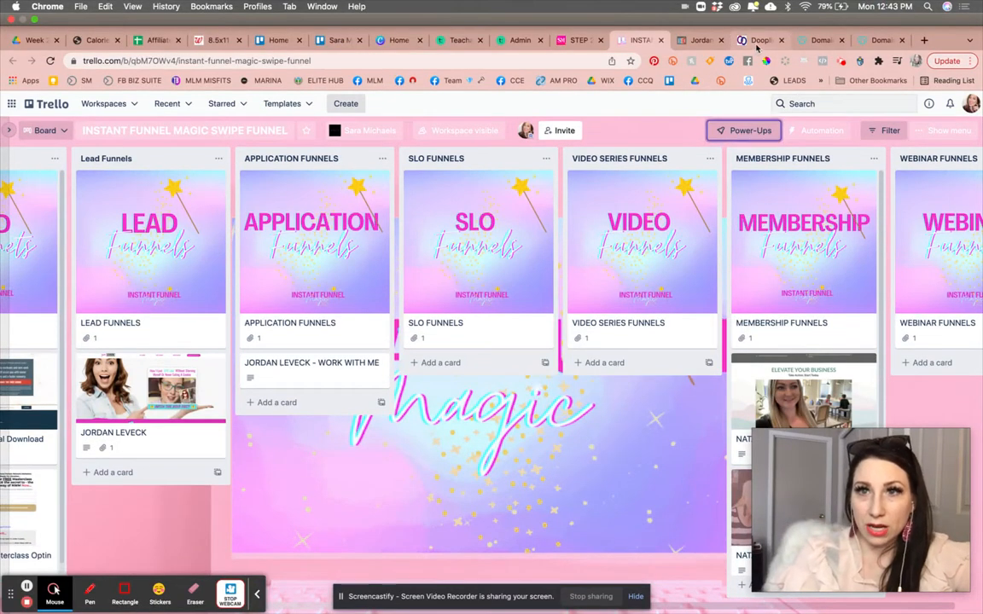
Open the JORDAN LEVECK SITE TEMPLATE funnel and look through its settings, publishing and products sections.
click(755, 41)
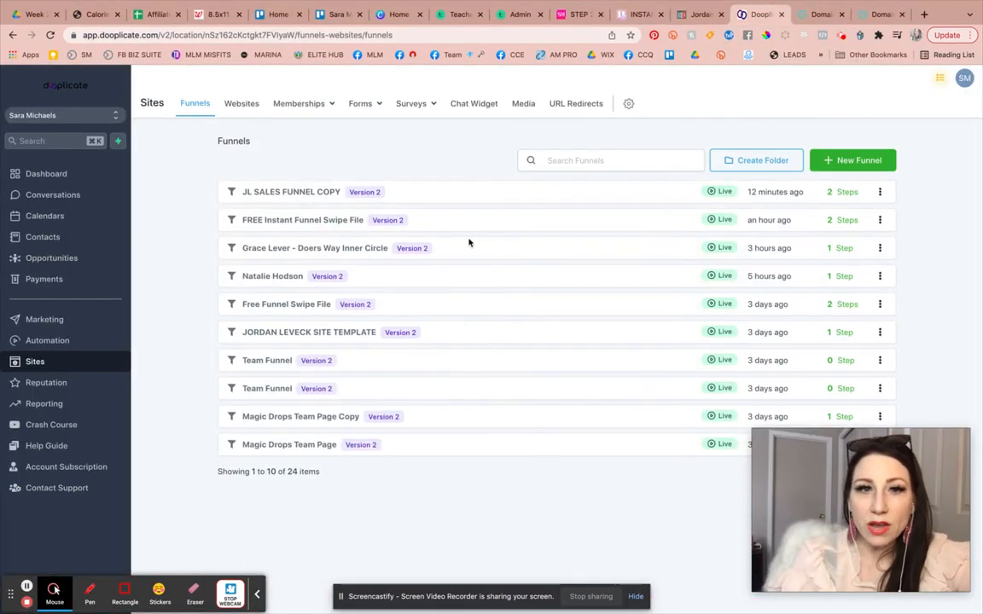
click(336, 338)
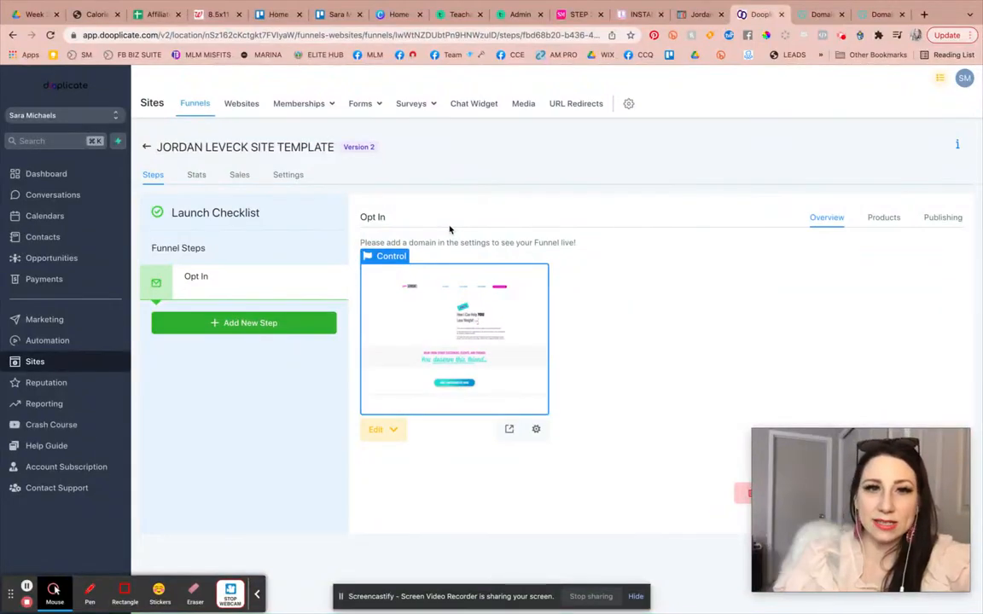
click(288, 174)
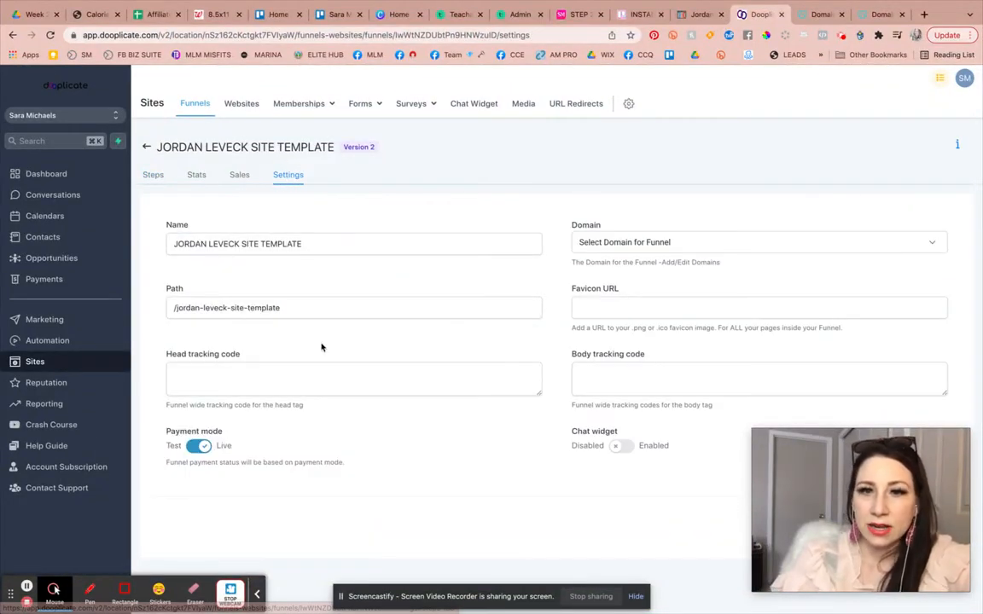
click(154, 175)
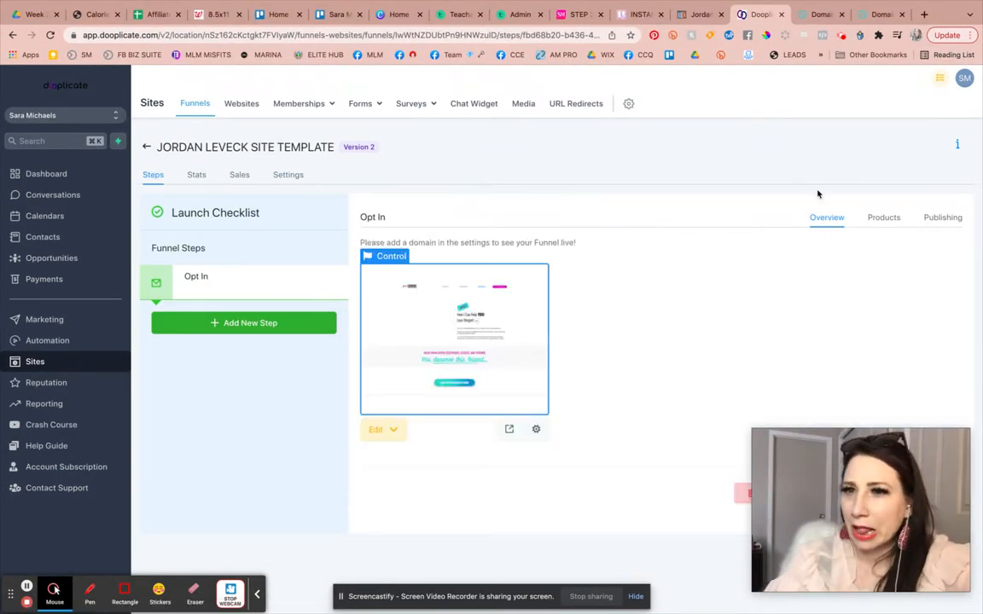
click(944, 220)
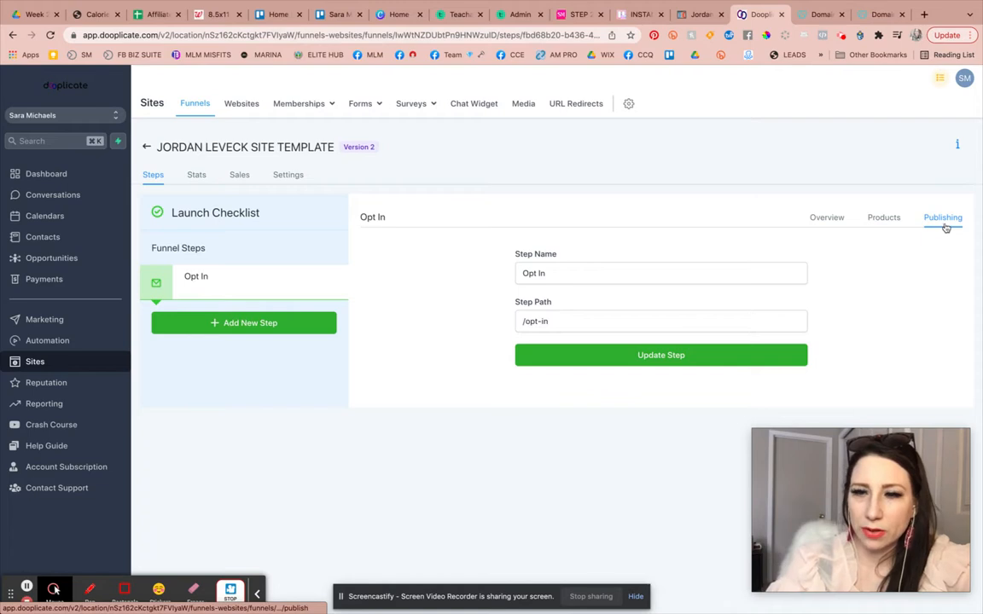
click(889, 221)
click(828, 225)
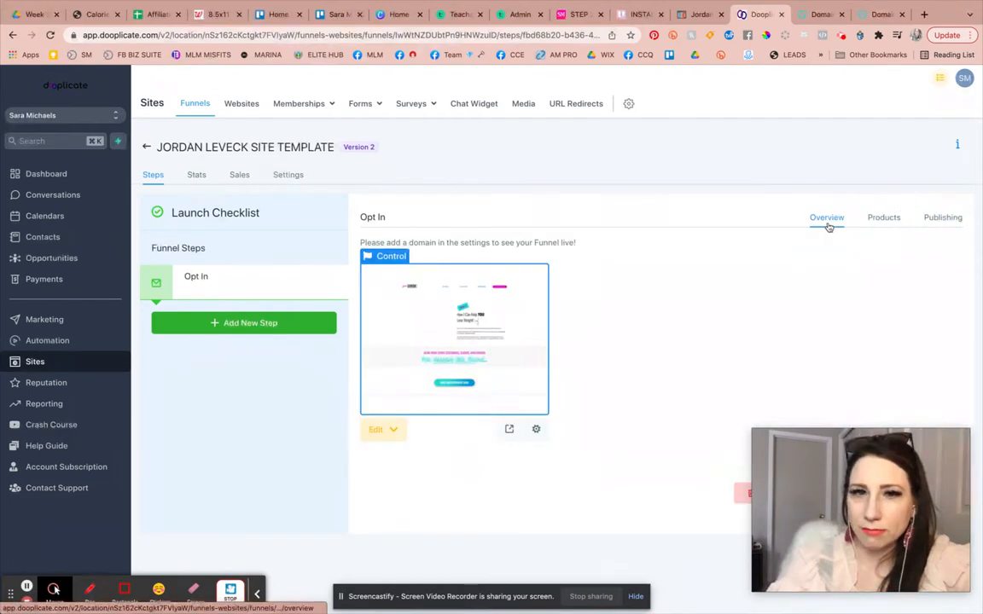
Preview the Opt In page in a new tab and select the preview part of its address.
click(509, 429)
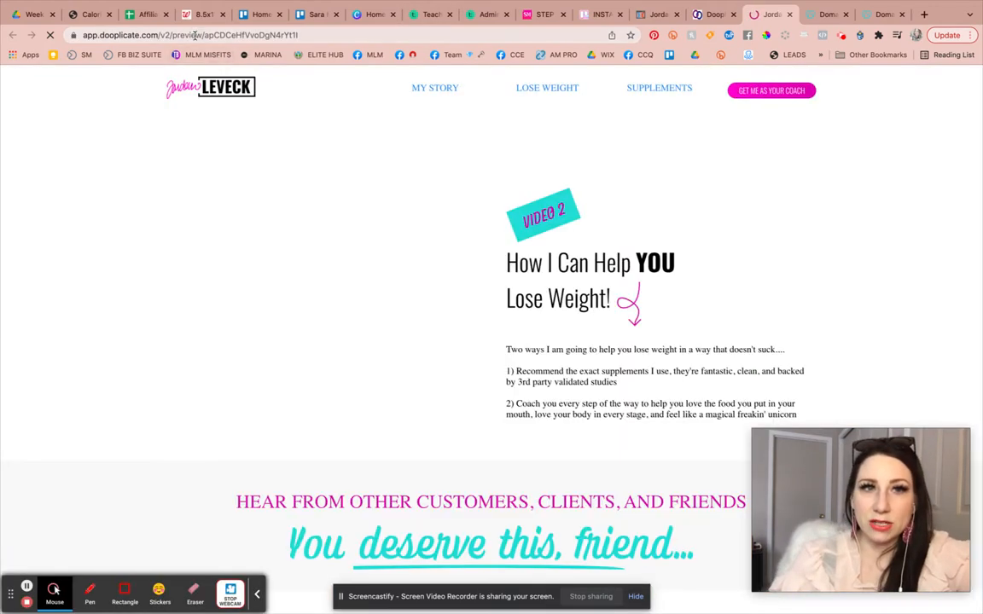
click(195, 35)
click(116, 36)
double_click(116, 35)
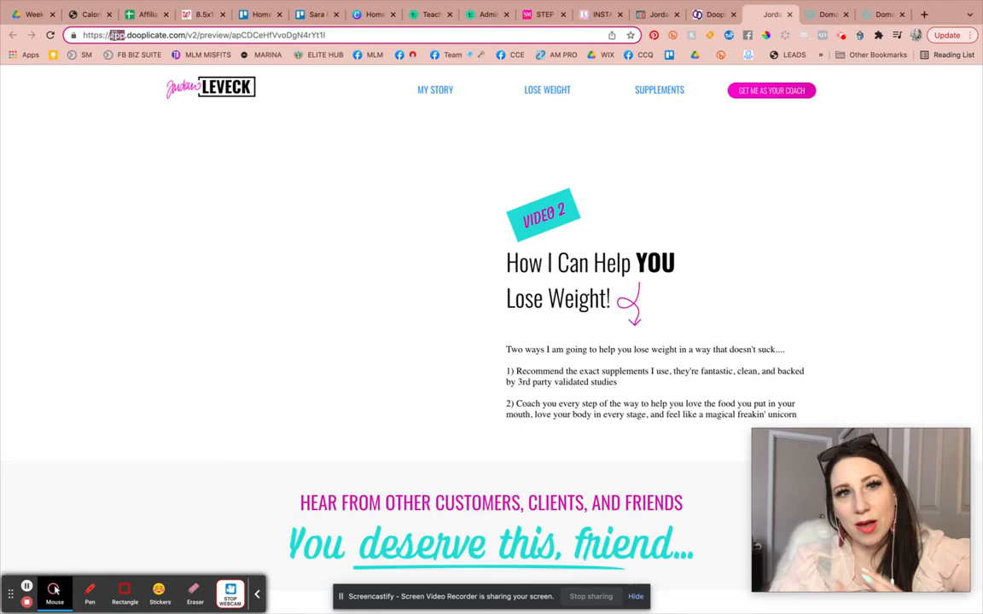
drag(229, 35, 389, 32)
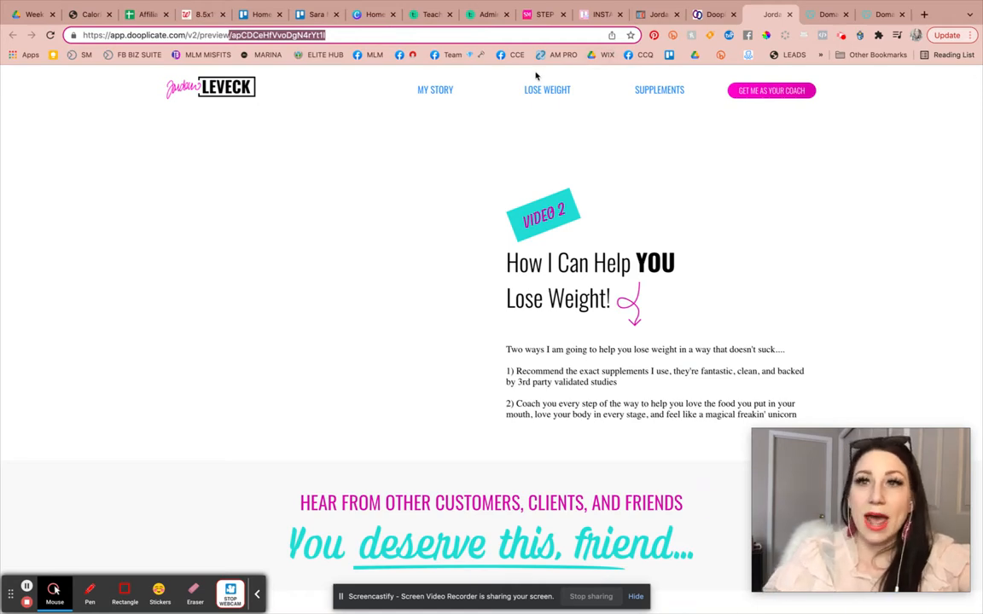
click(881, 13)
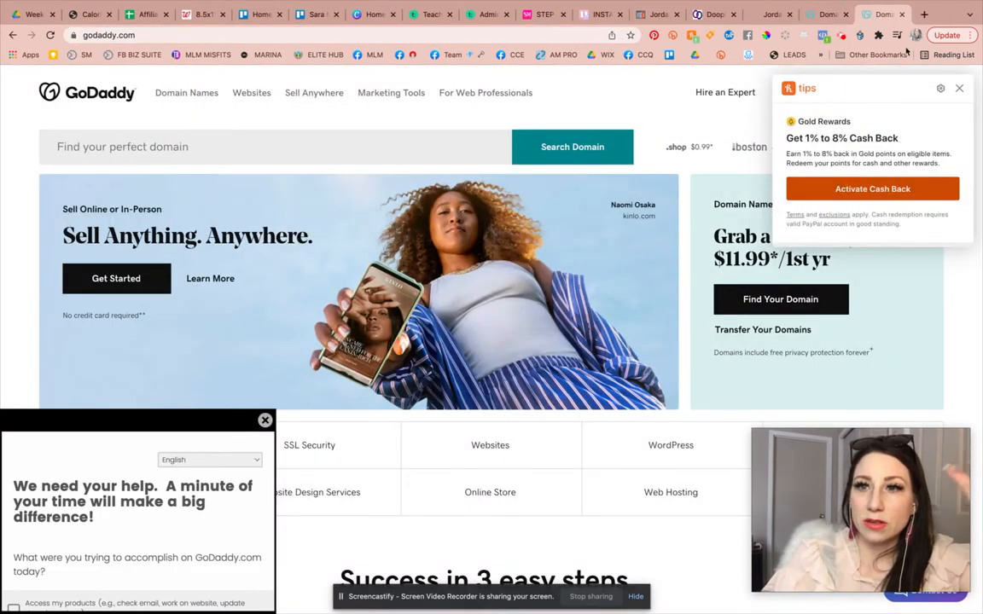
click(958, 89)
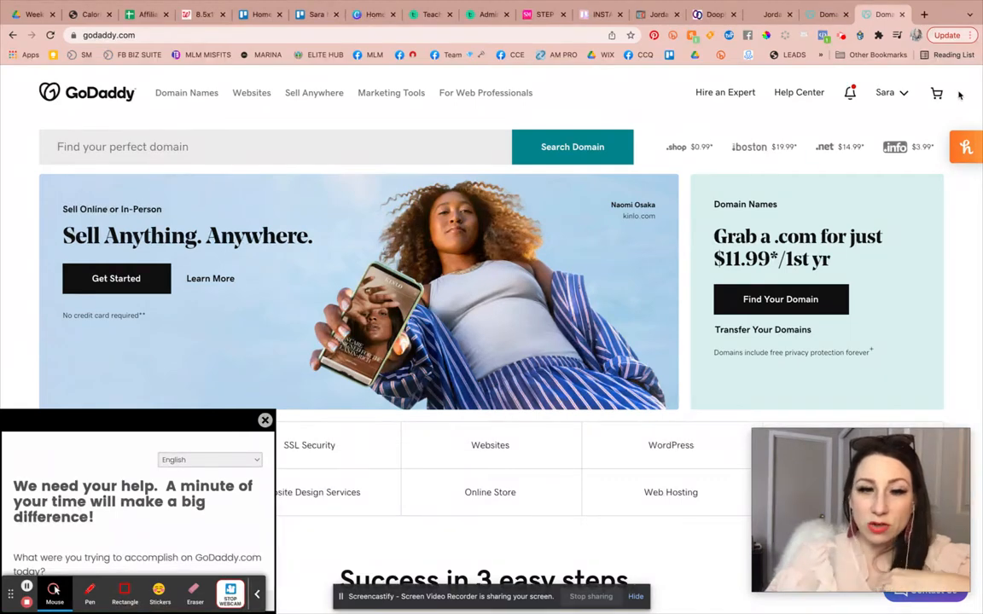
click(539, 14)
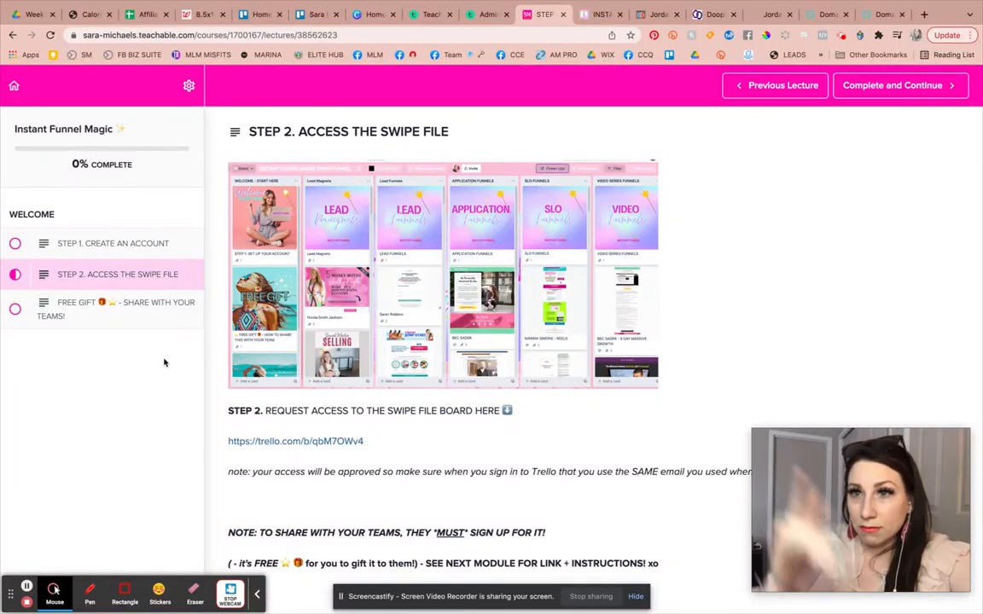
mouse_move(761, 33)
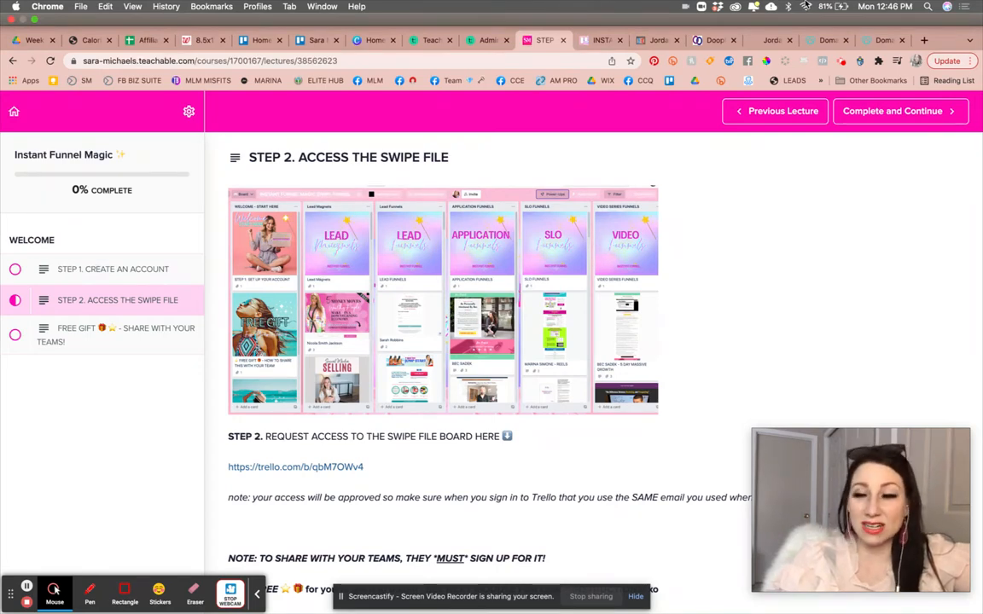
click(878, 40)
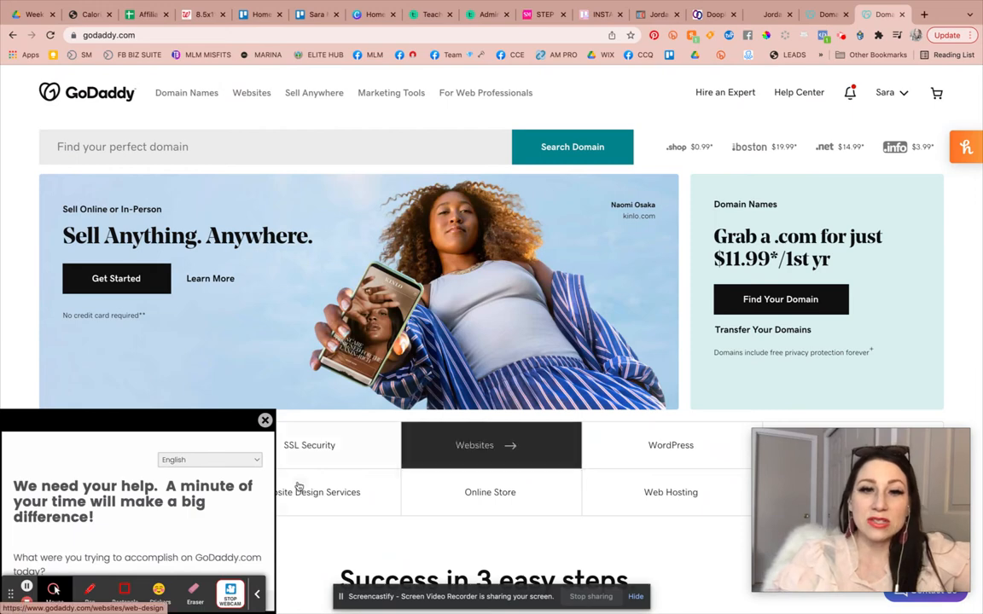
click(264, 419)
Search GoDaddy for the domain workwithsally.com.
click(207, 151)
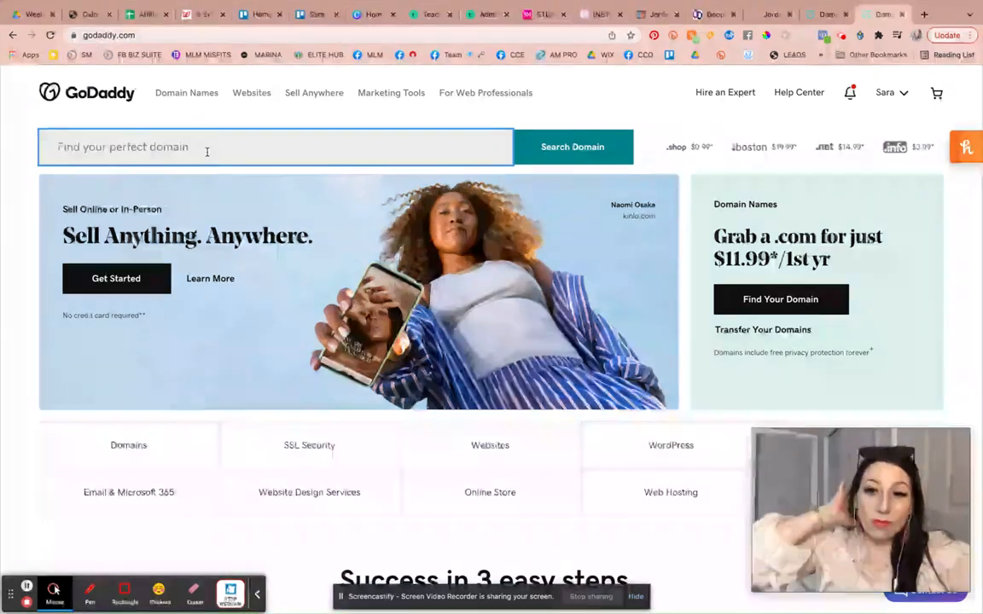
text(workwith)
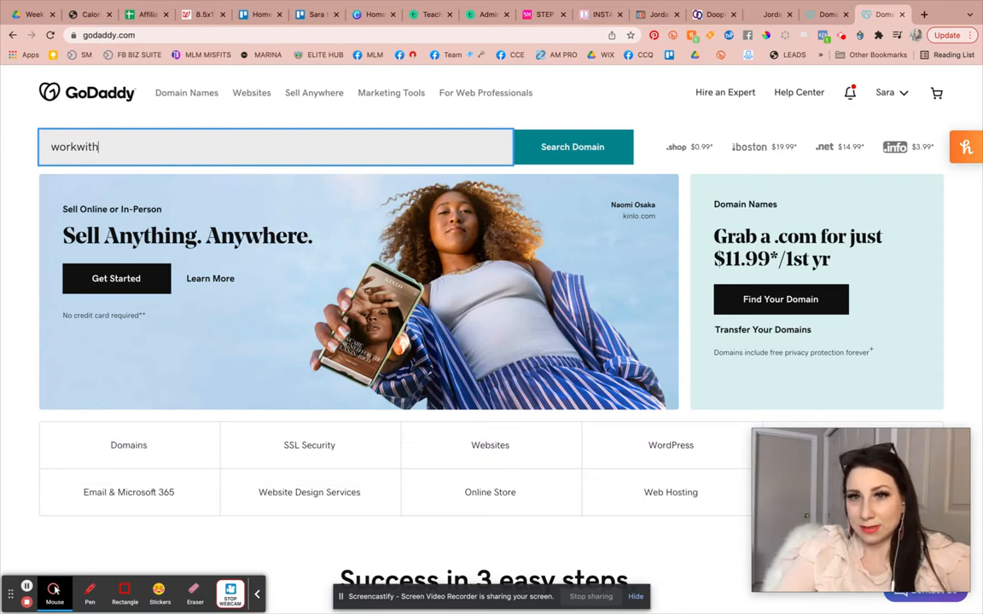
text(sally.com)
key(Return)
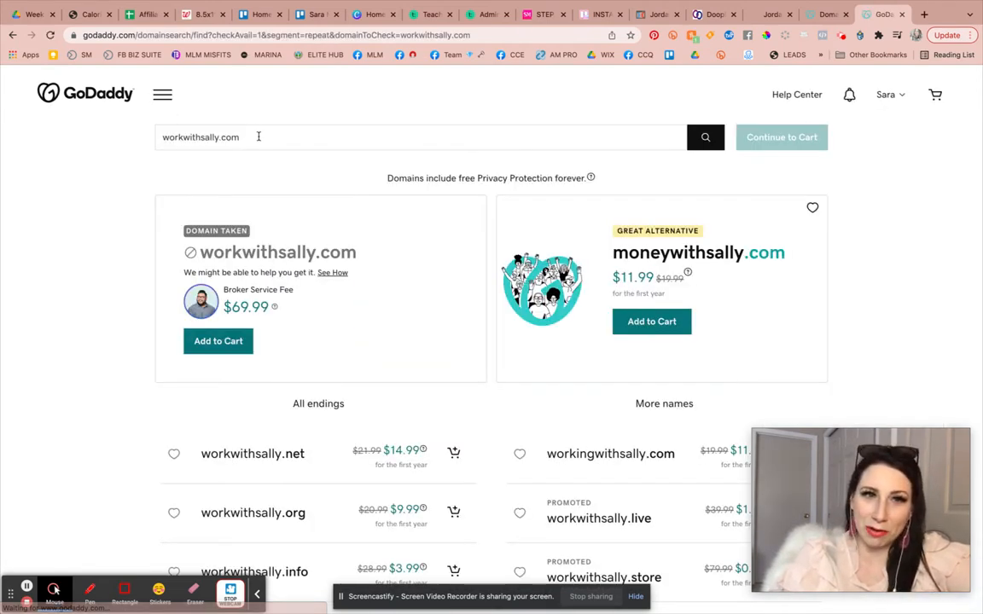
Search GoDaddy for the domain workwithsherry.com.
triple_click(258, 136)
text(workwithsherry.com)
key(Return)
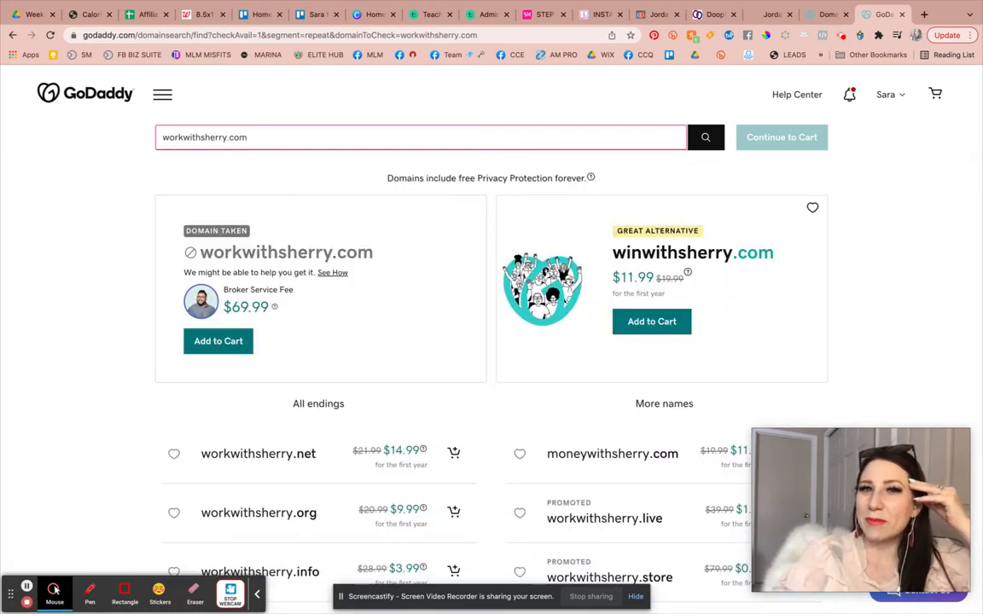
Clear the search and search GoDaddy for instantfunnelmagic.com.
triple_click(194, 137)
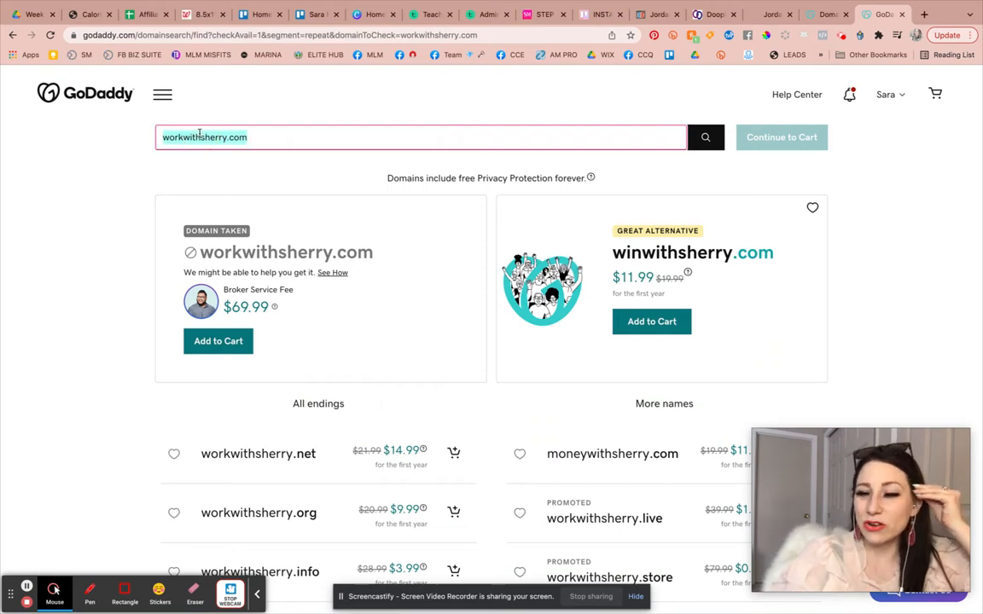
key(BackSpace)
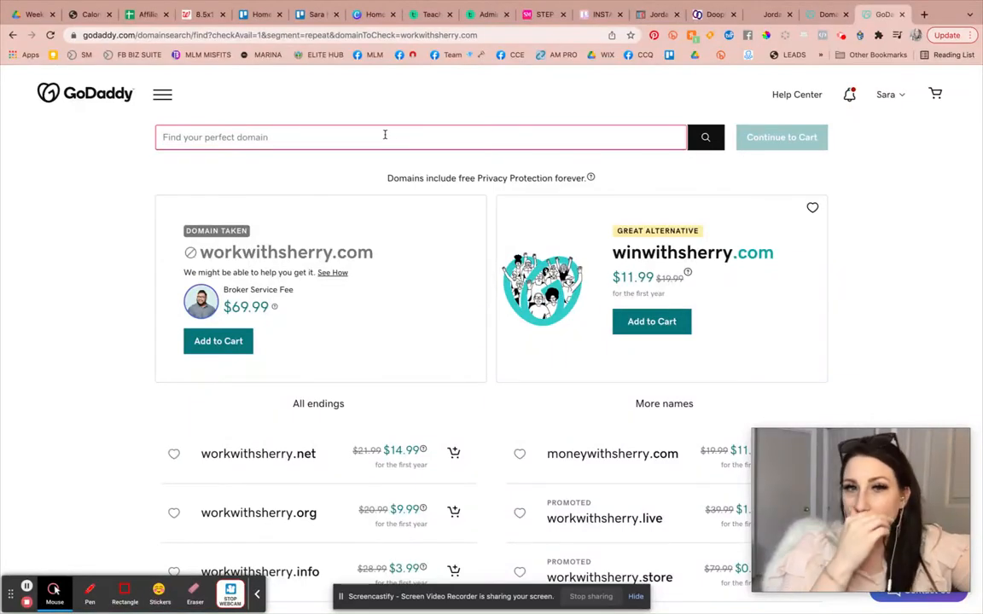
text(instantfunnelmagic)
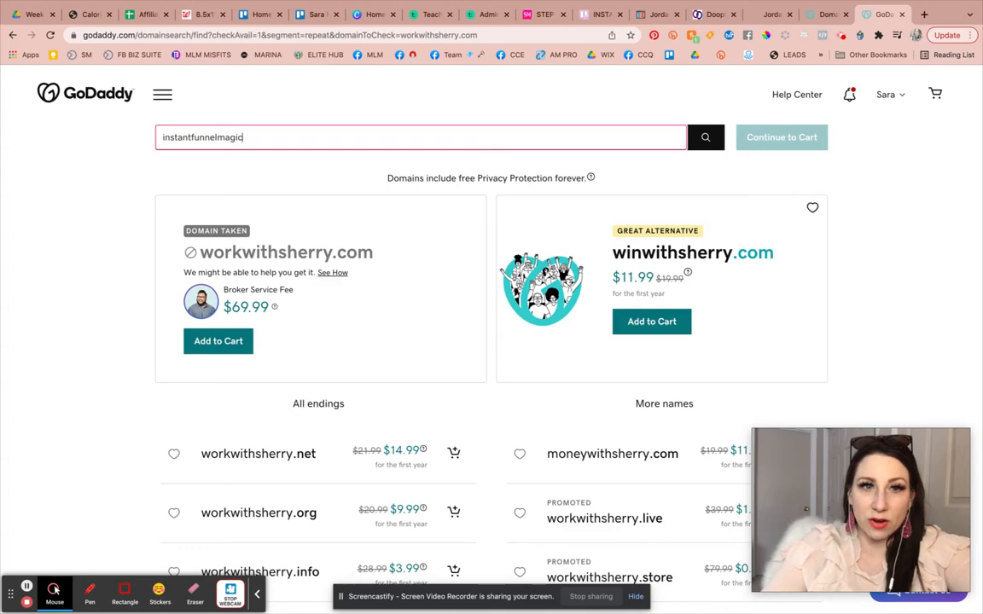
text(.com)
key(Return)
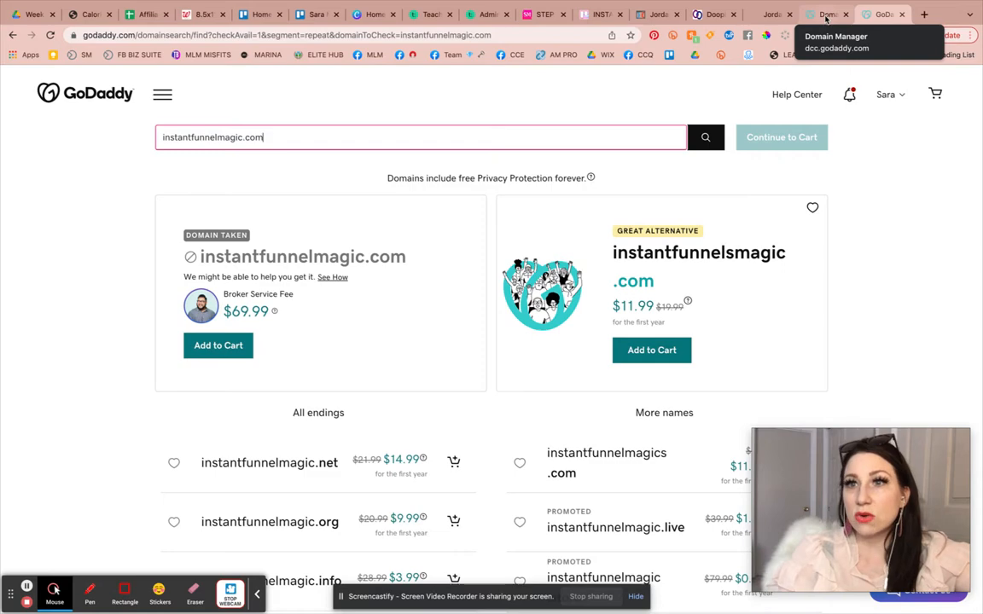
click(825, 16)
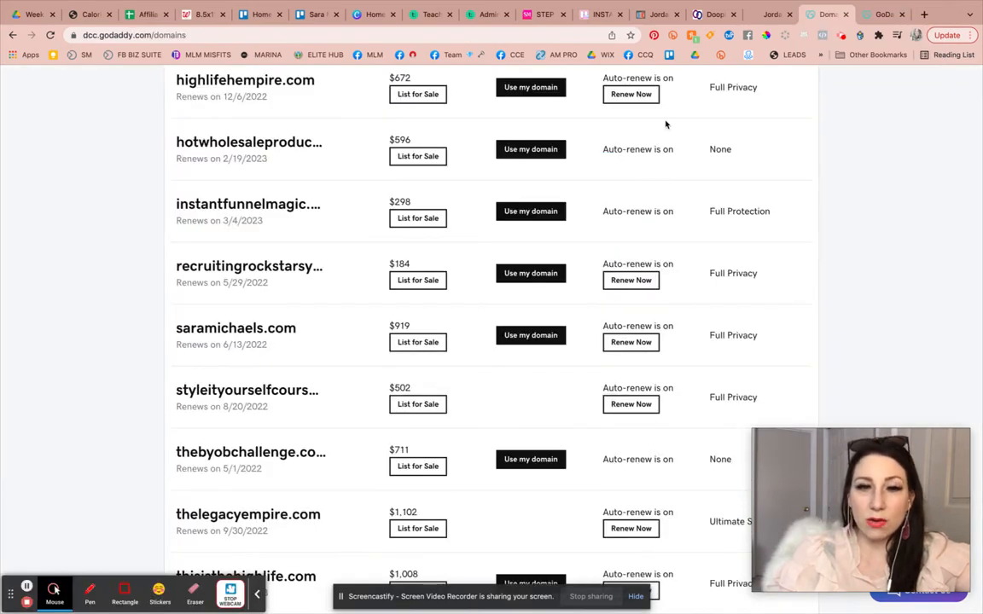
click(703, 15)
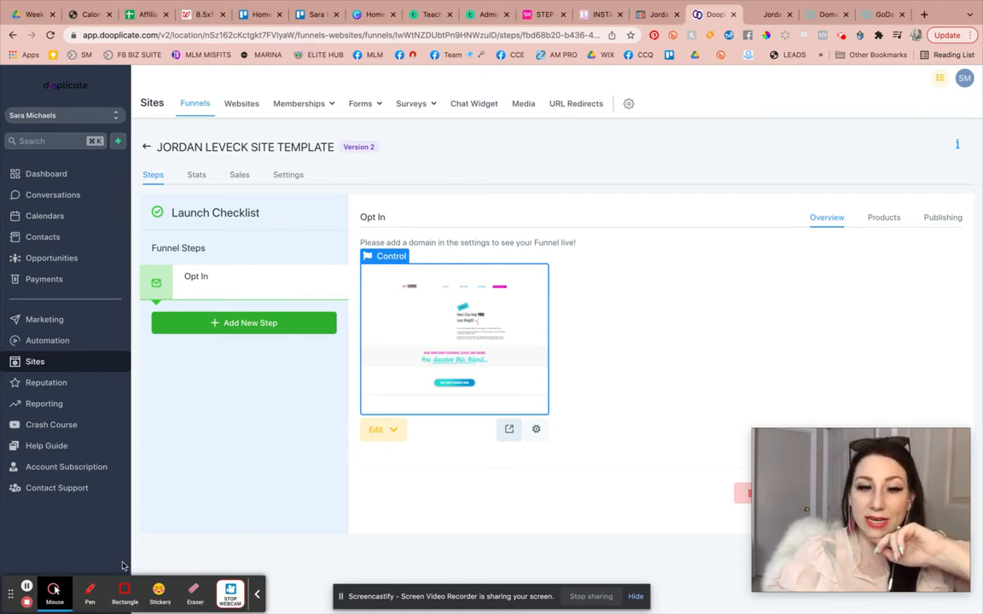
click(104, 593)
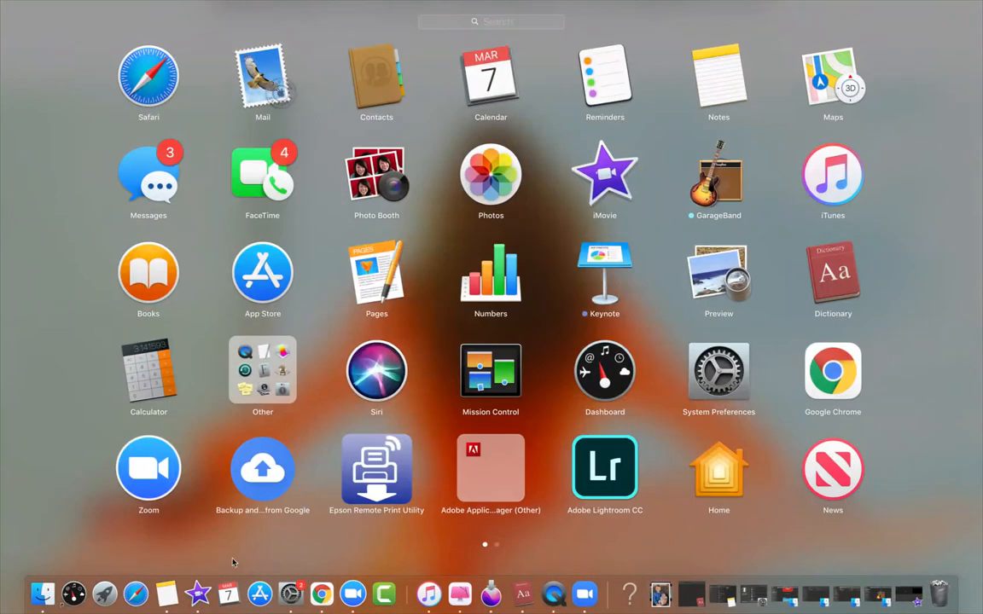
click(322, 593)
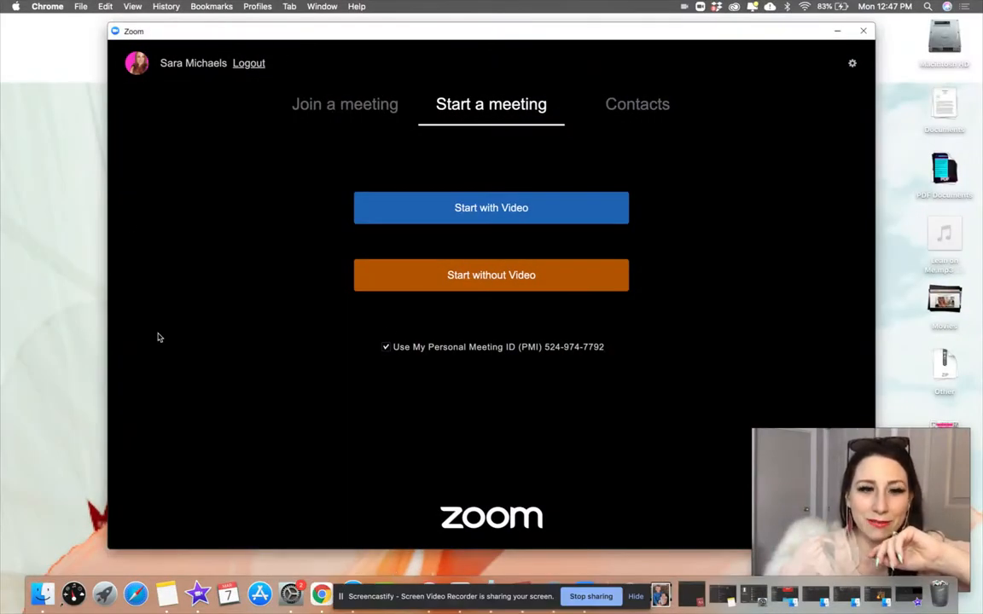
click(321, 593)
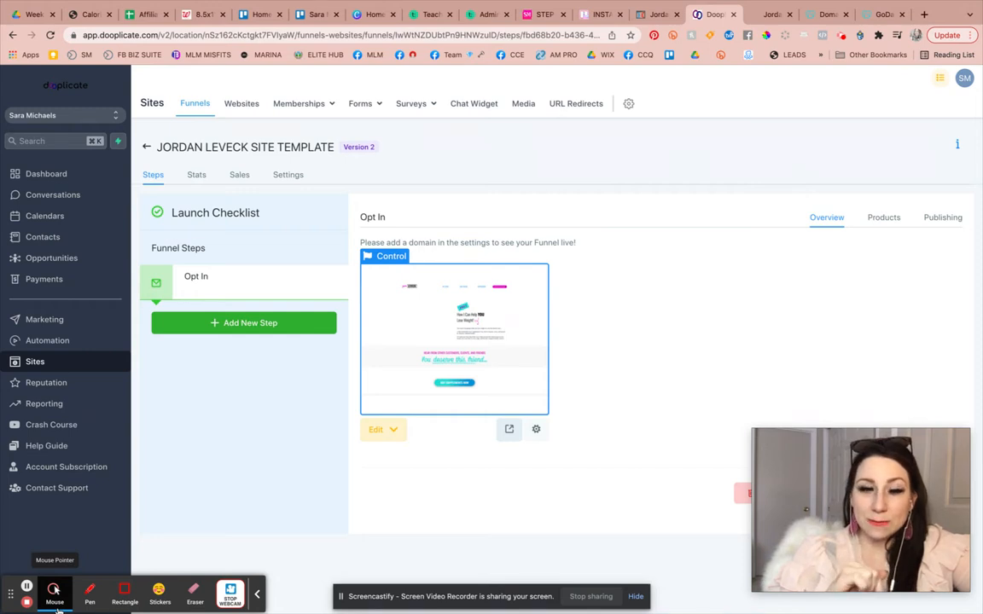
click(627, 107)
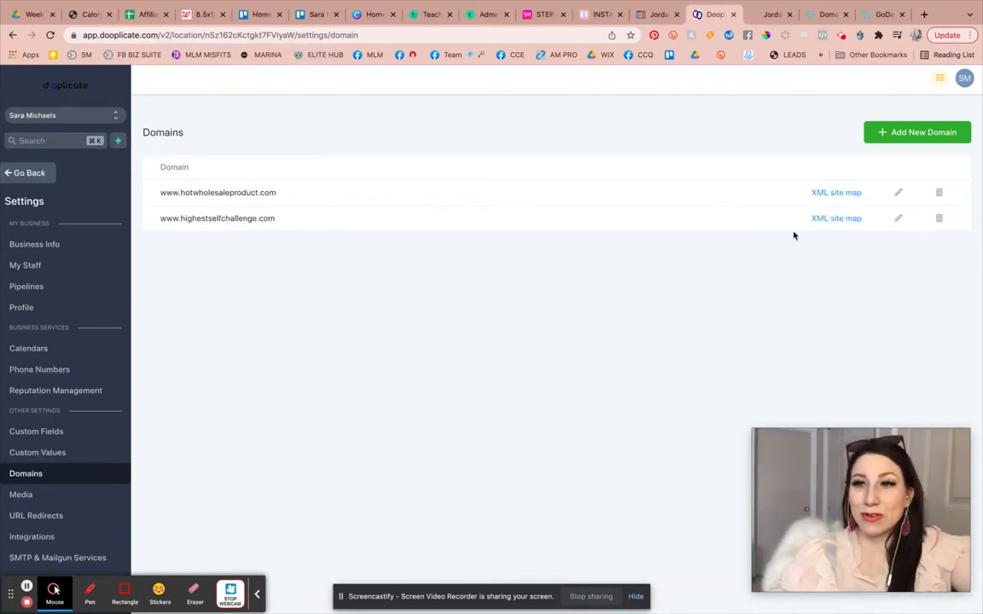
click(885, 135)
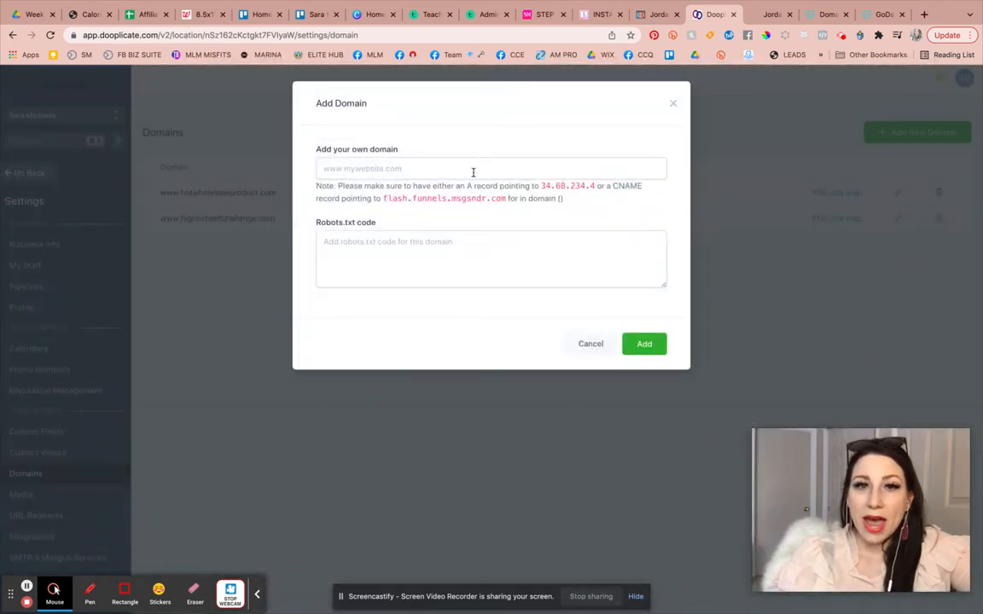
click(472, 172)
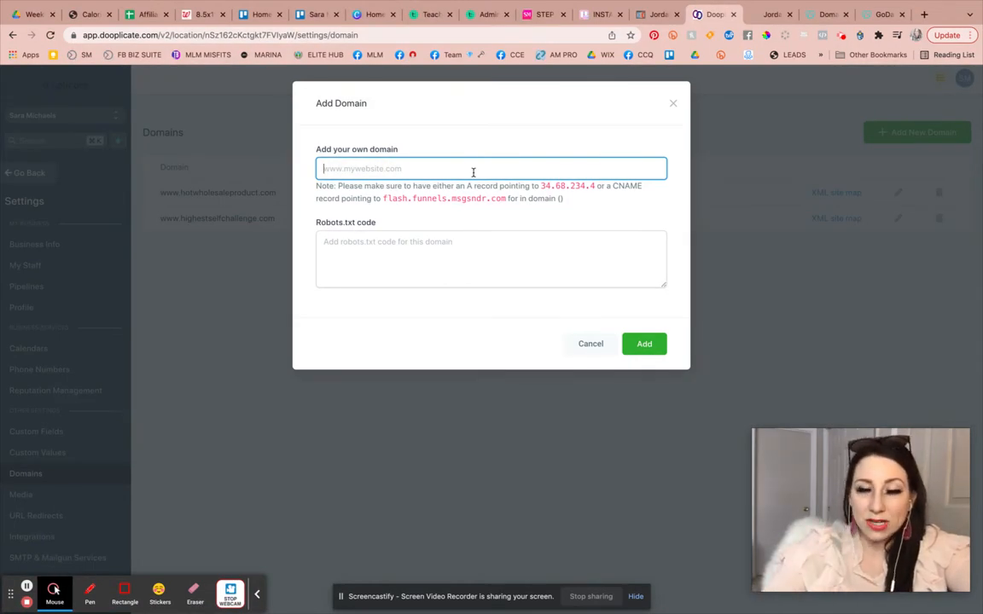
text(www.instantfunnelmagic.com)
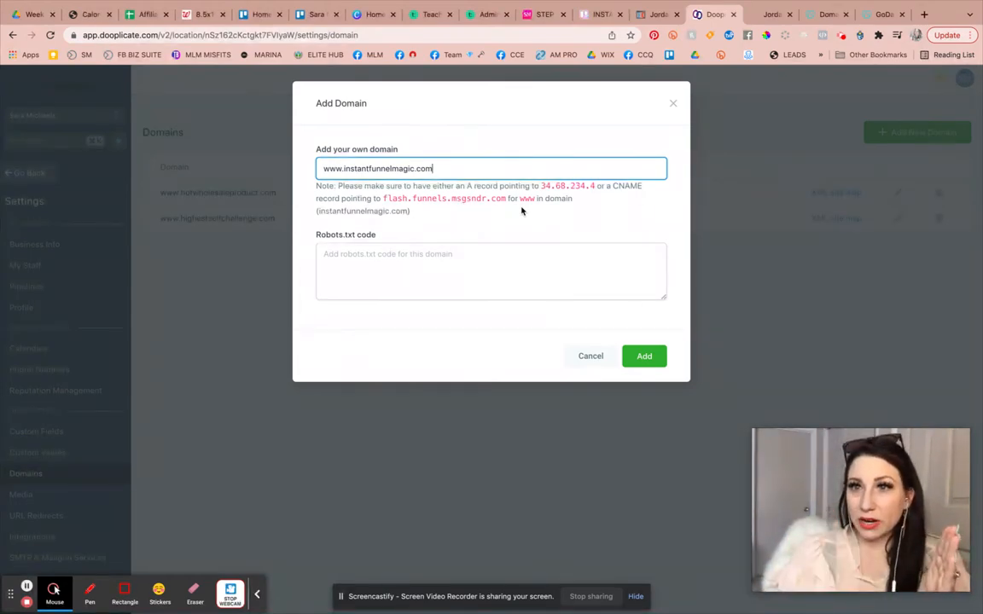
Switch to GoDaddy's domain manager and open the DNS Management page.
click(879, 15)
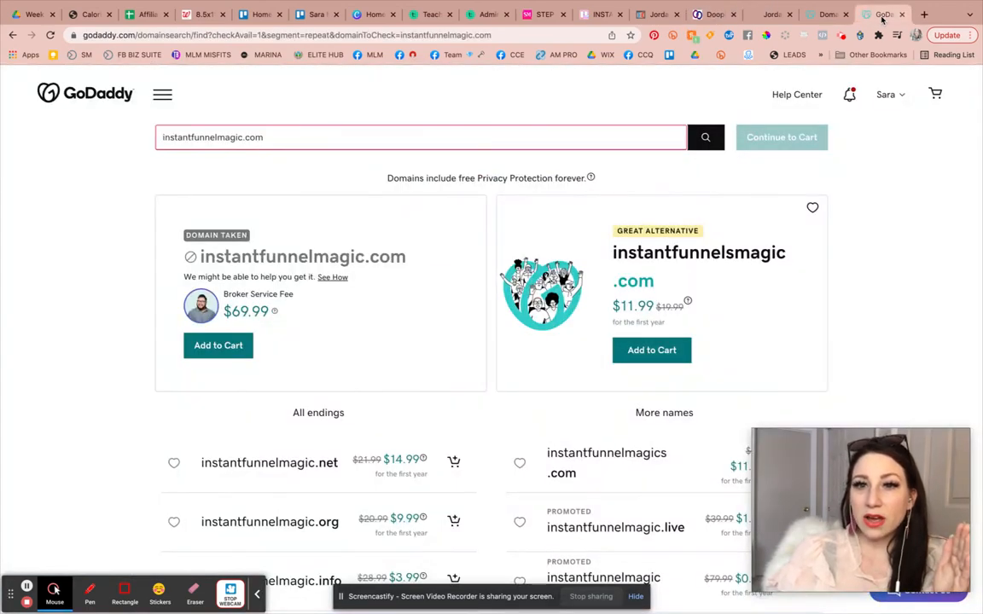
click(832, 14)
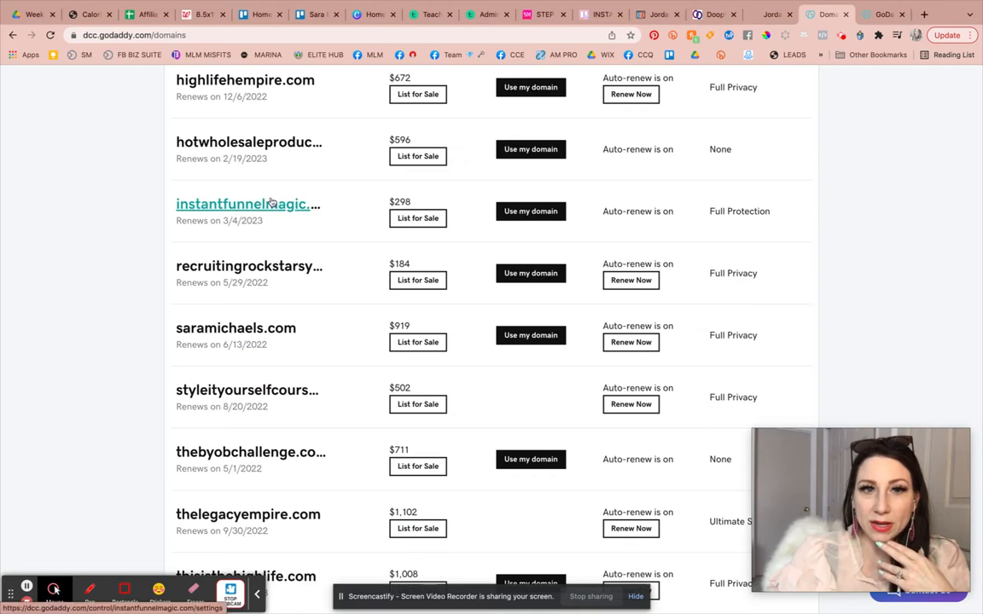
scroll(472, 213, up, 15)
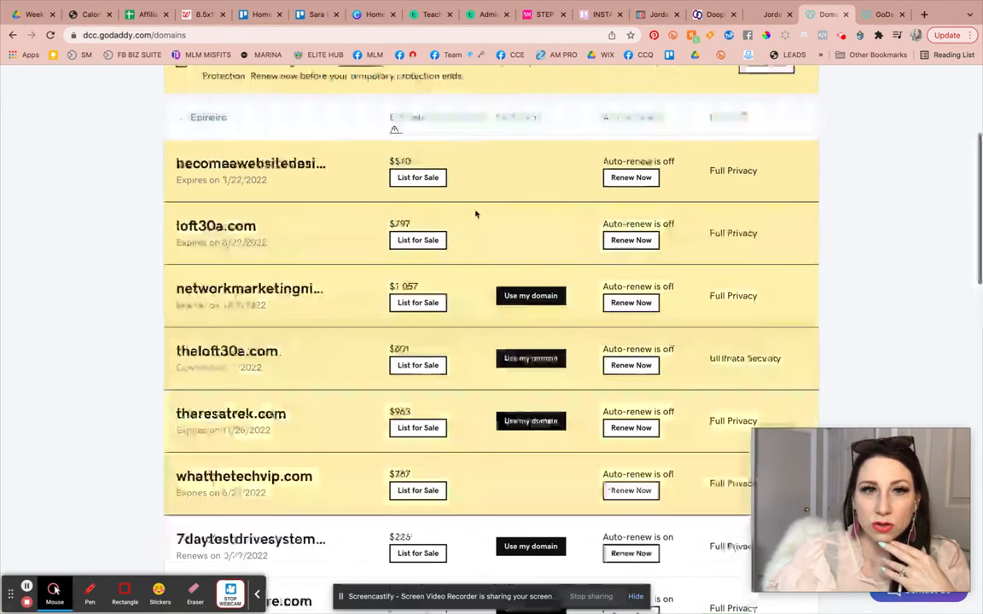
click(341, 120)
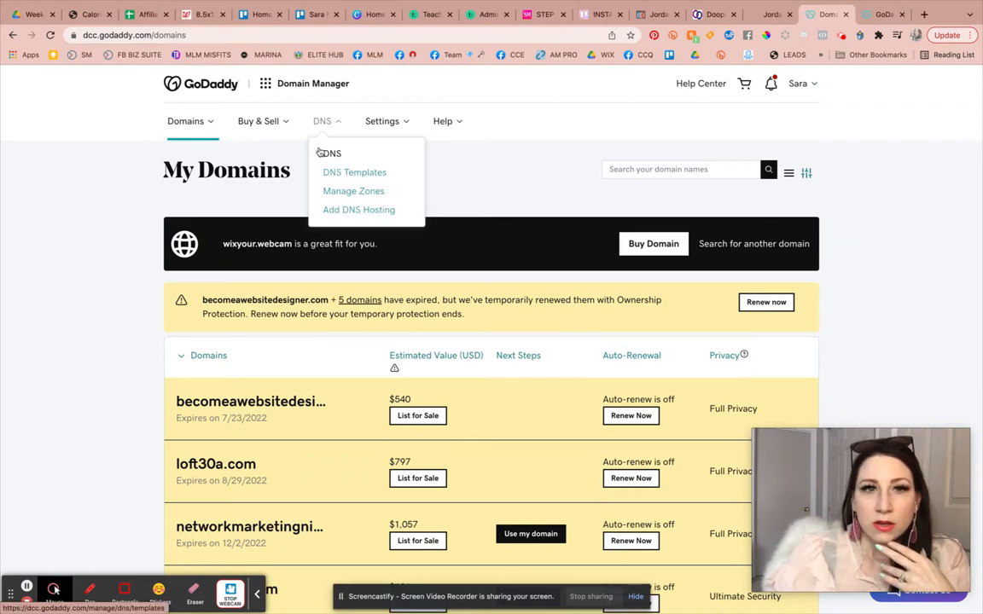
click(512, 187)
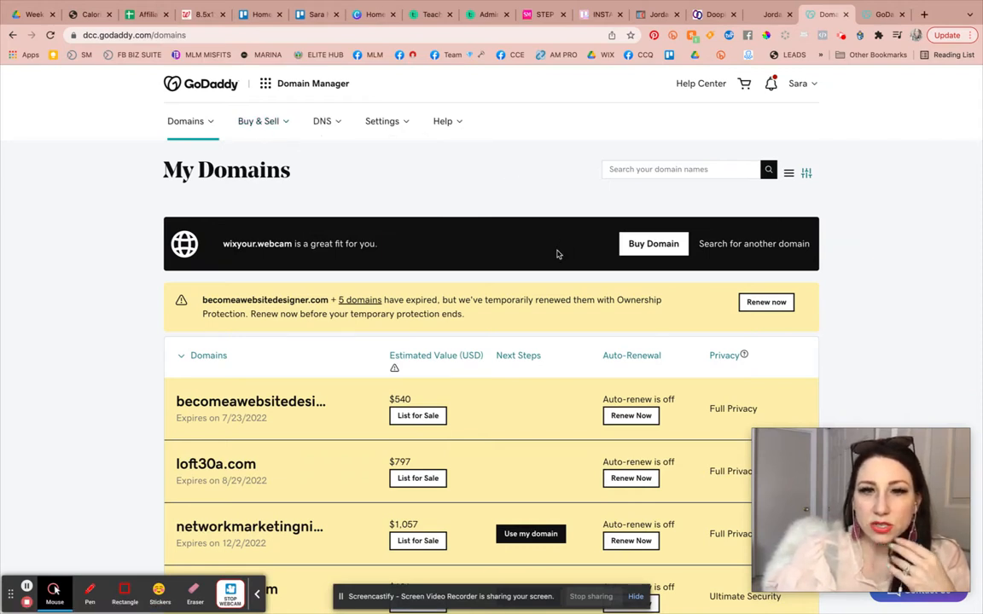
click(199, 125)
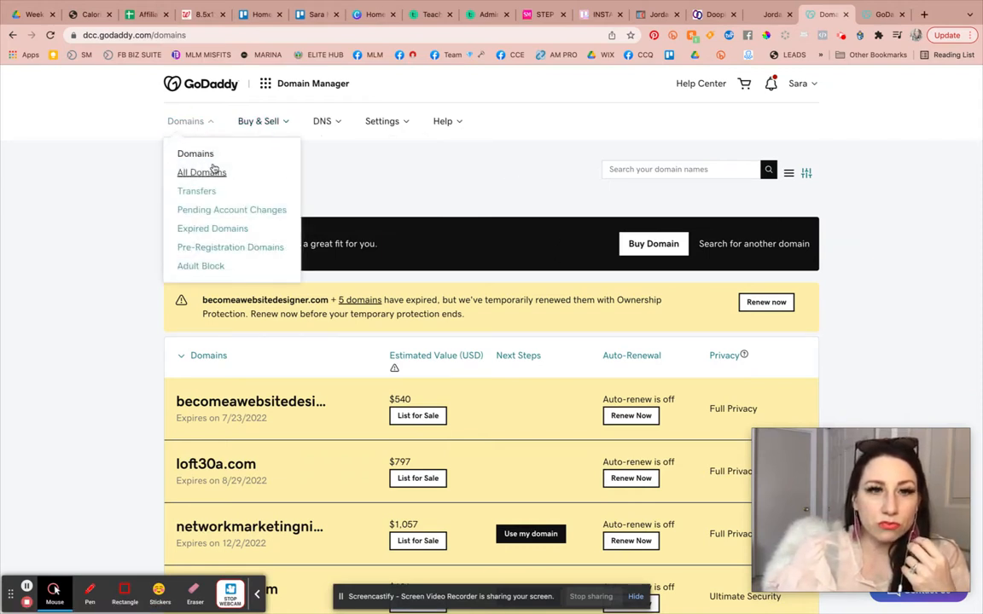
click(322, 122)
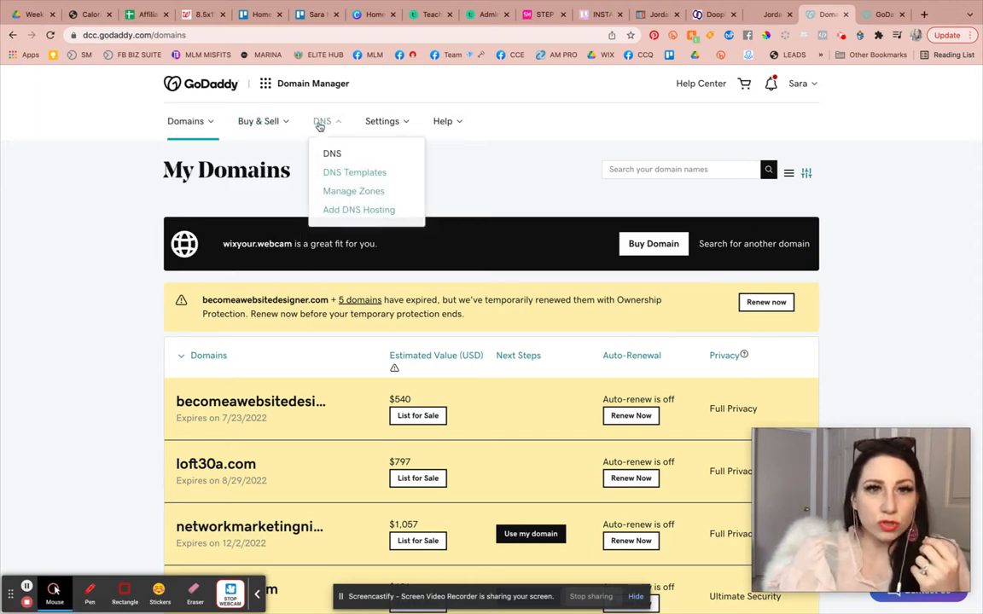
click(331, 152)
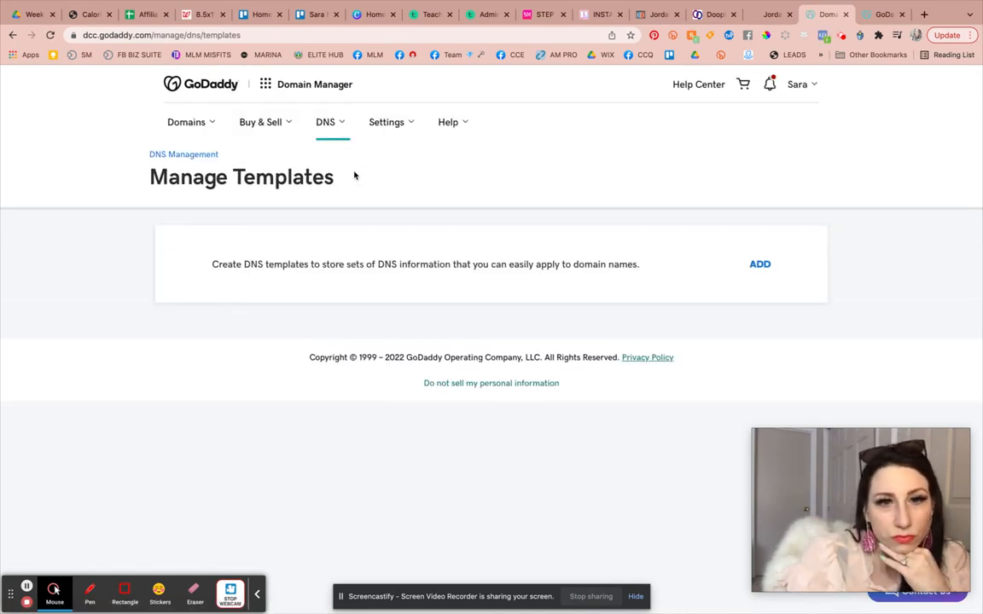
click(194, 124)
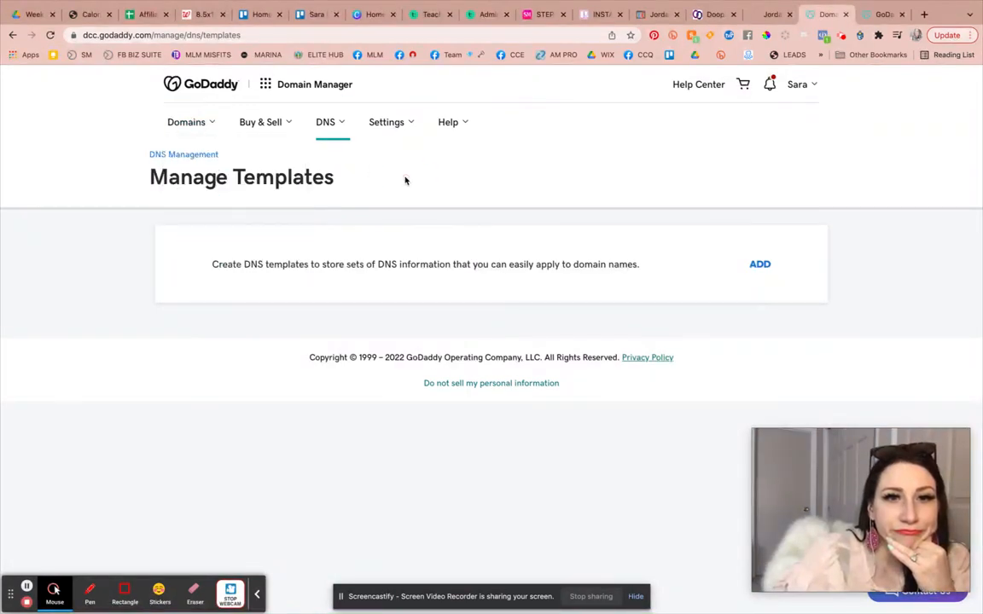
click(184, 155)
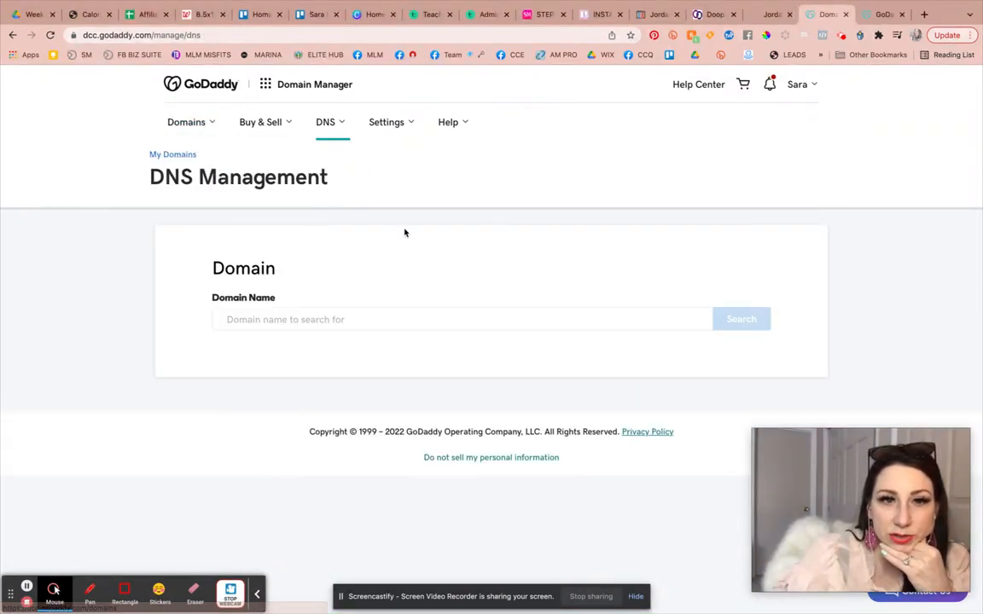
Look up instantfunnelmagic.com in DNS Management to open its DNS records.
click(331, 323)
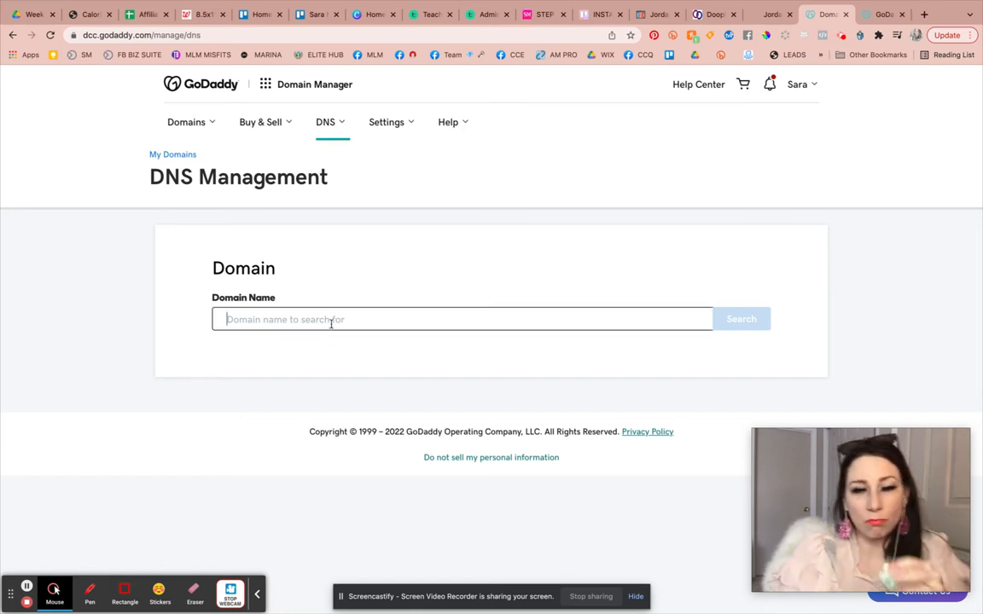
text(instang)
key(BackSpace)
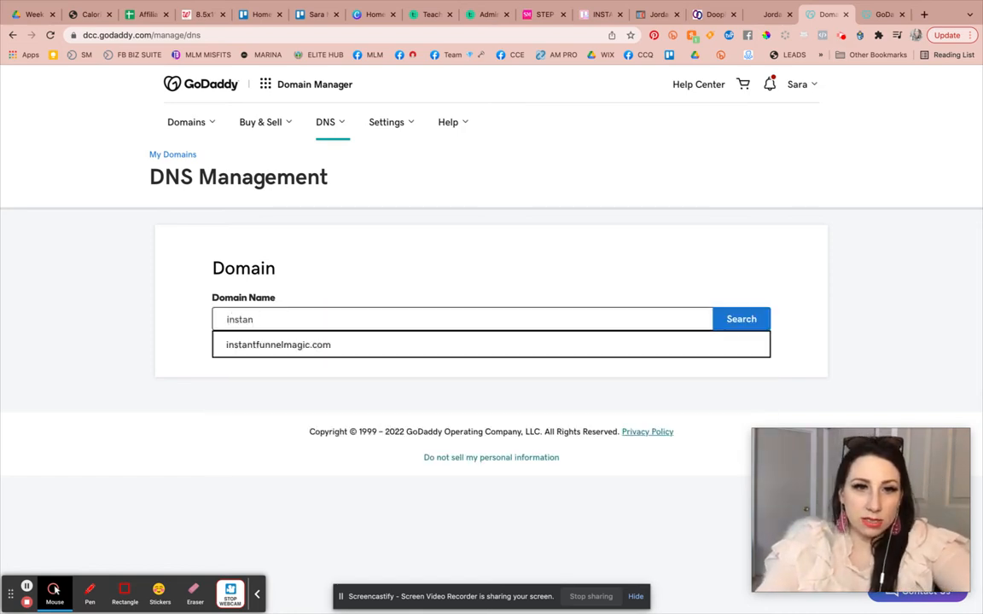
click(329, 345)
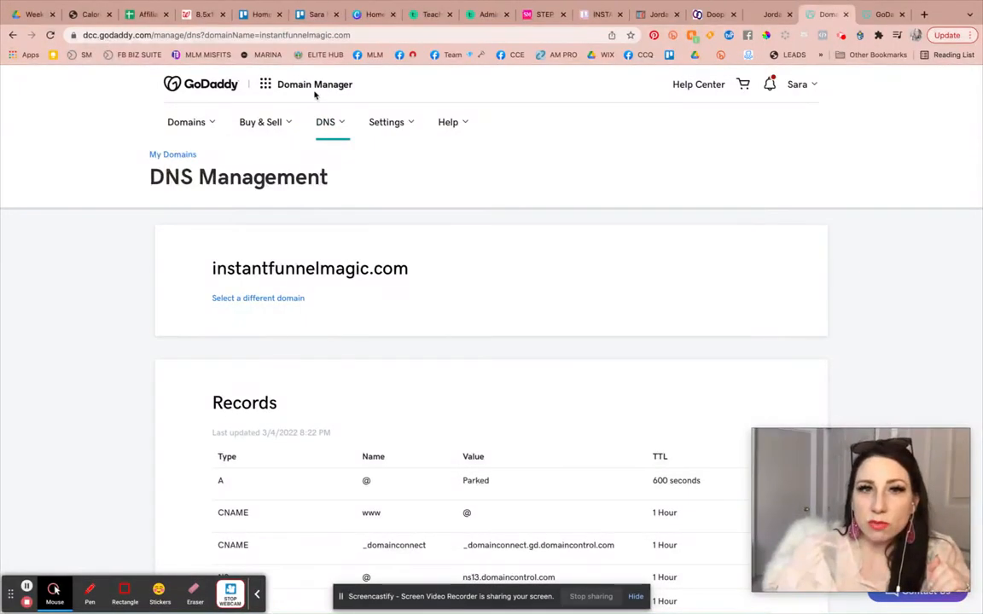
Open My Products and browse the full domain list for instantfunnelmagic.com.
click(802, 87)
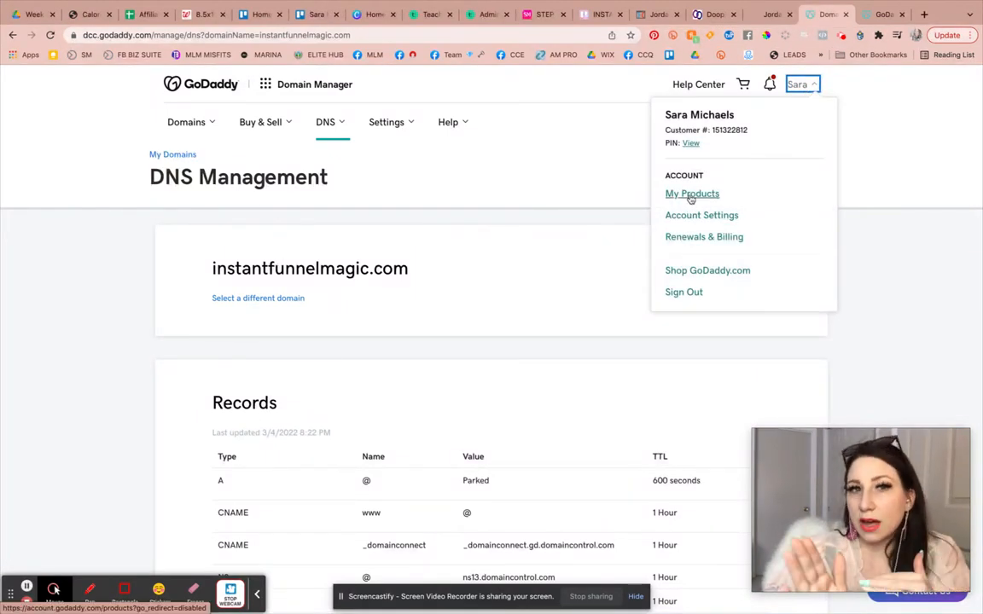
click(691, 195)
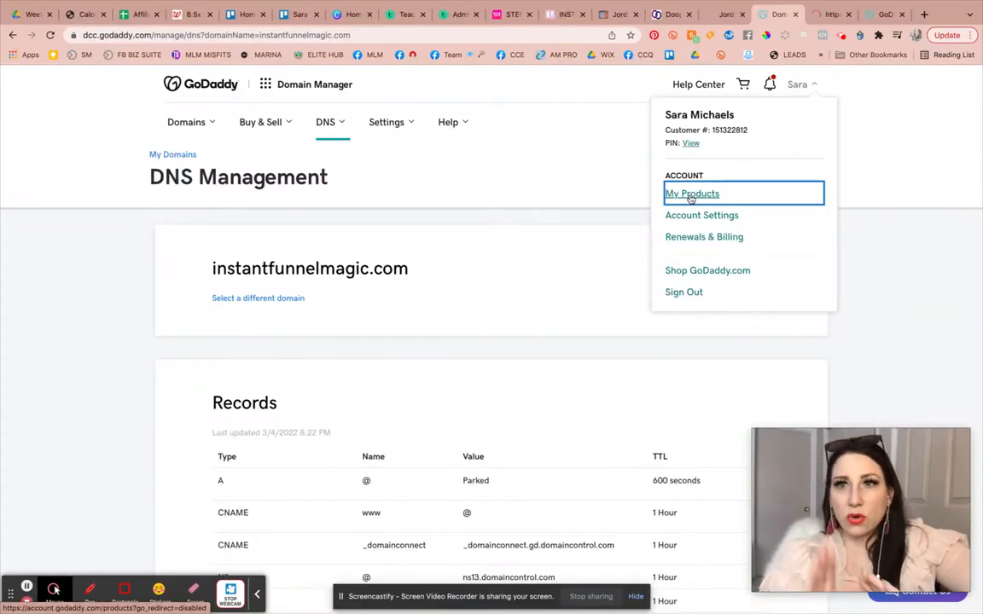
click(830, 17)
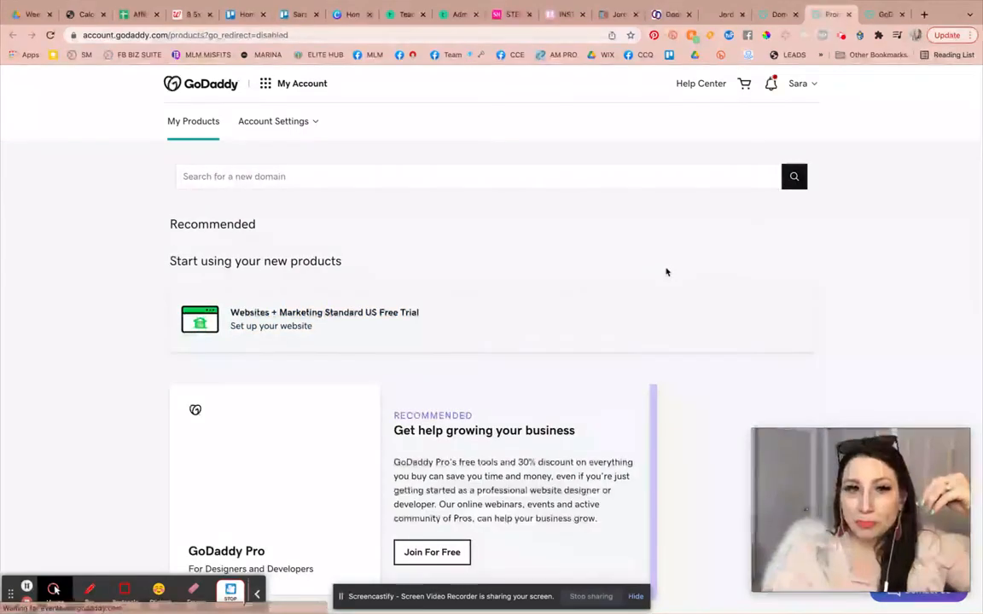
scroll(598, 235, down, 3)
scroll(598, 234, down, 10)
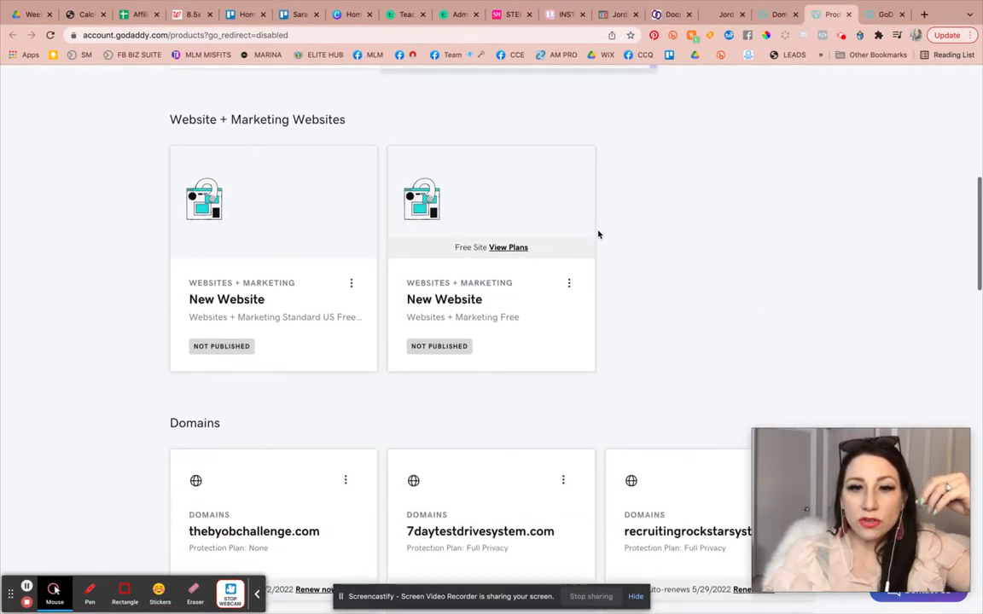
scroll(598, 235, down, 8)
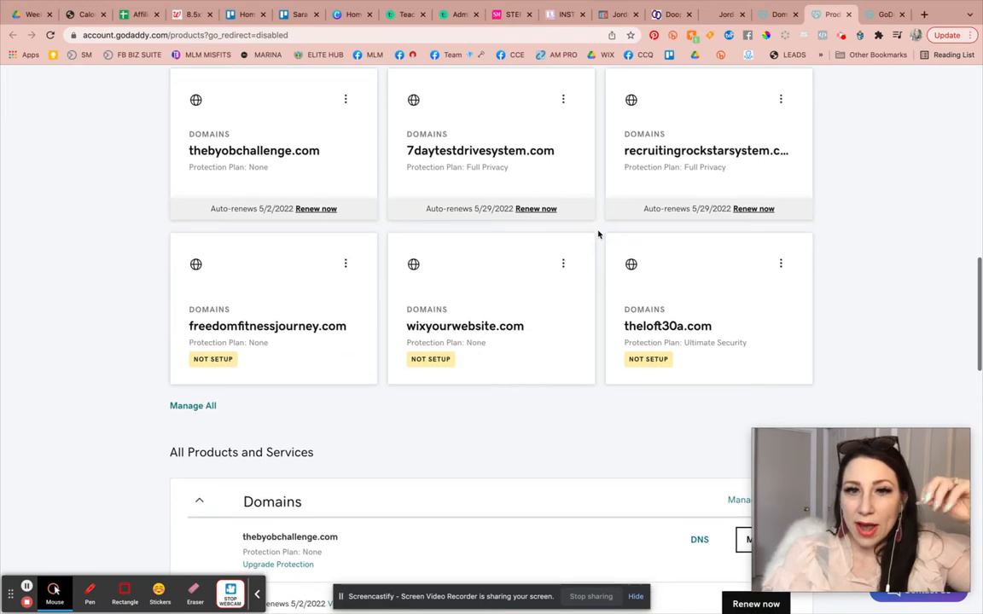
scroll(241, 429, down, 7)
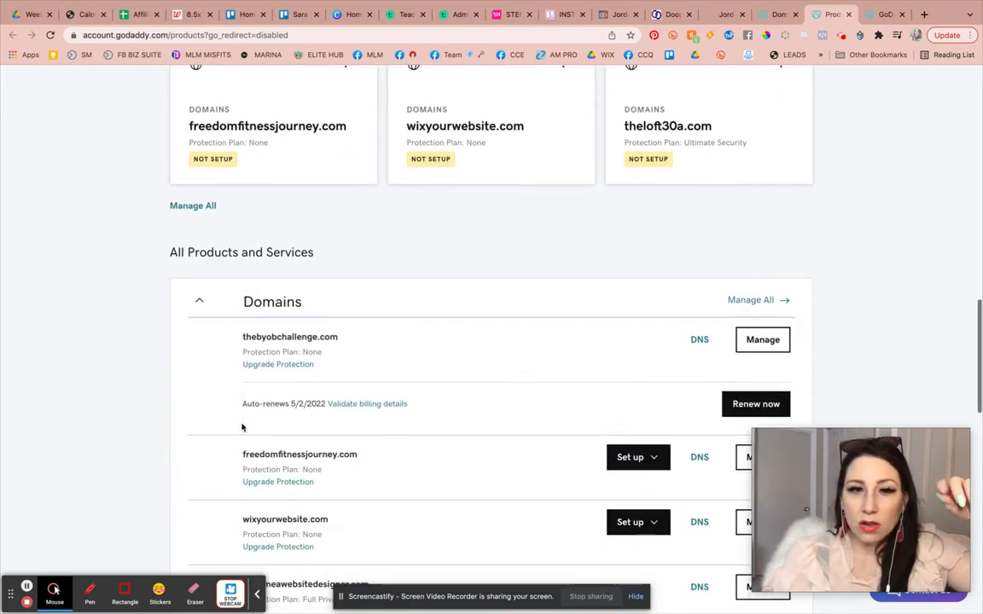
scroll(241, 426, down, 9)
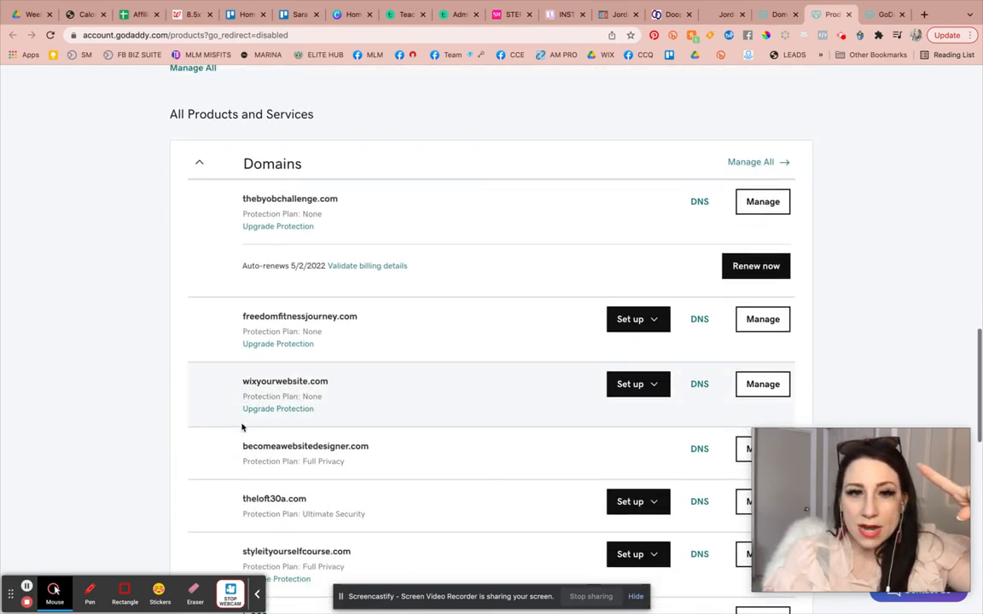
scroll(242, 427, down, 2)
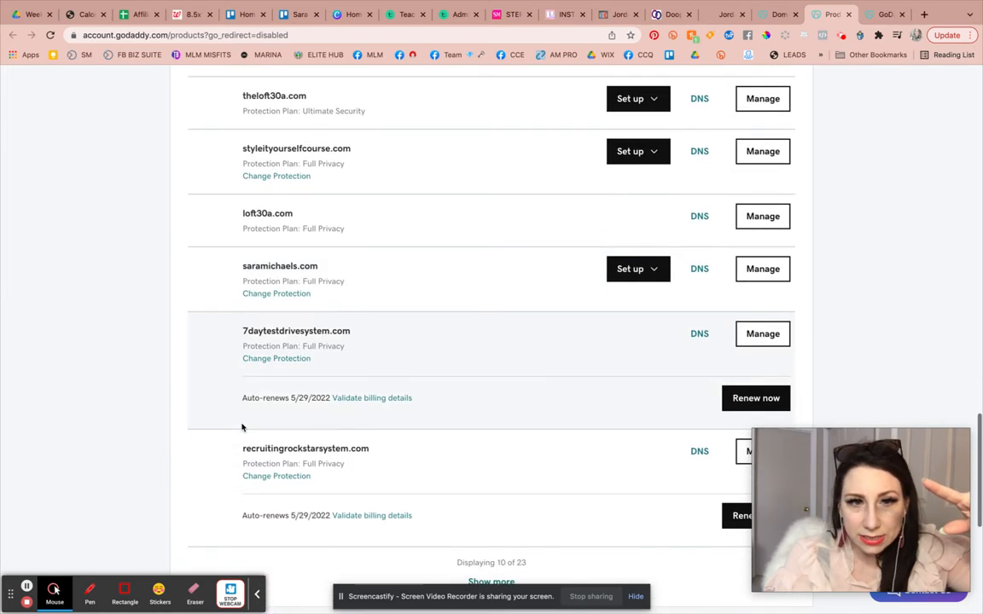
scroll(243, 395, down, 4)
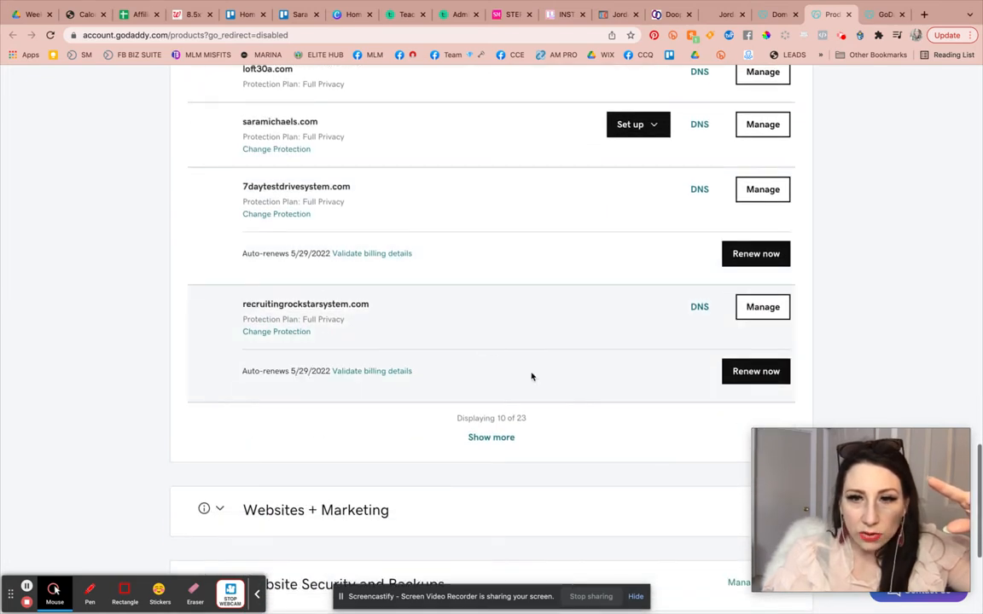
click(491, 439)
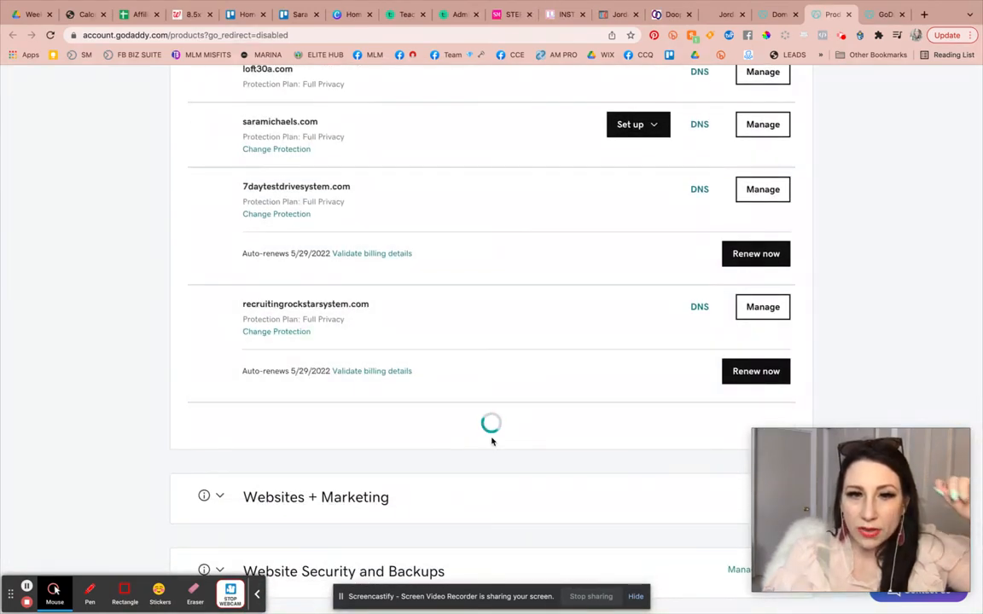
scroll(492, 441, down, 5)
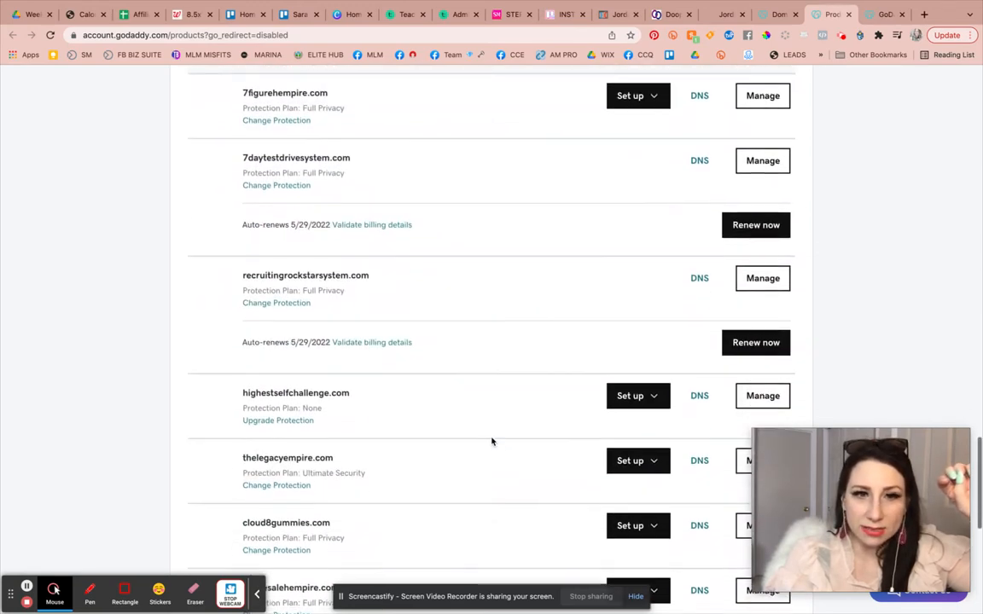
scroll(491, 441, down, 3)
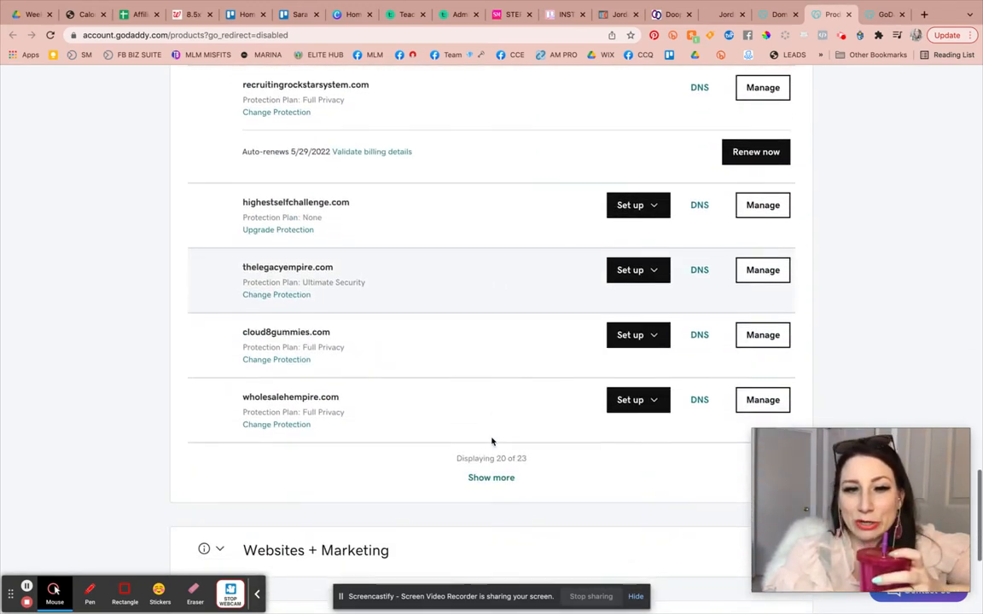
click(492, 416)
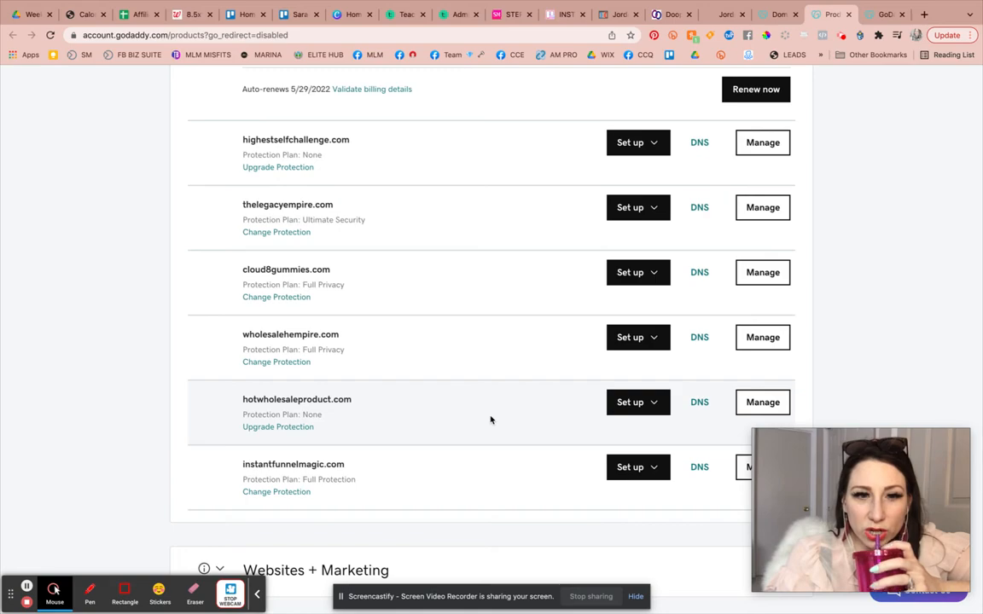
scroll(490, 419, down, 5)
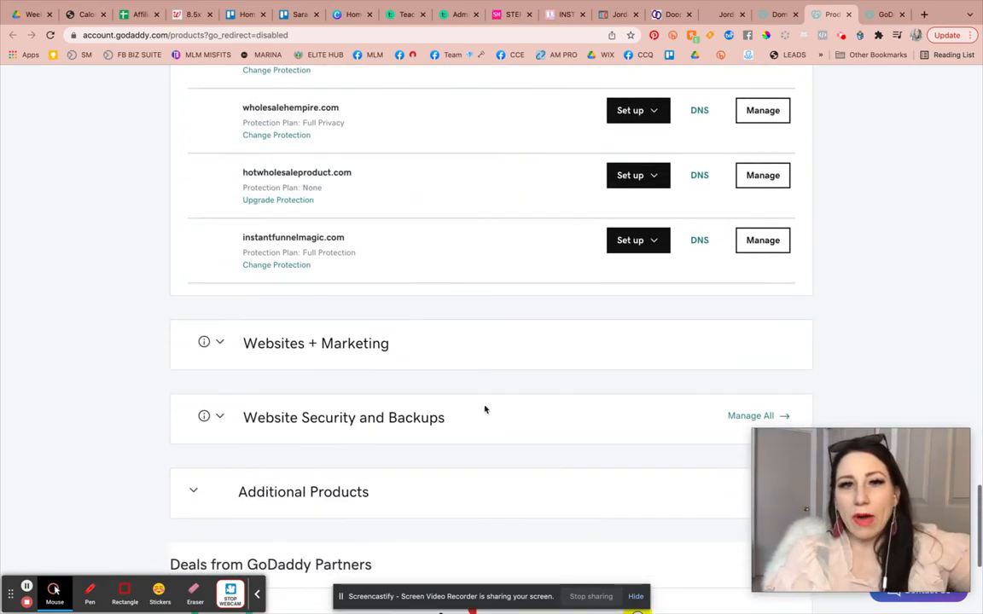
scroll(438, 303, up, 20)
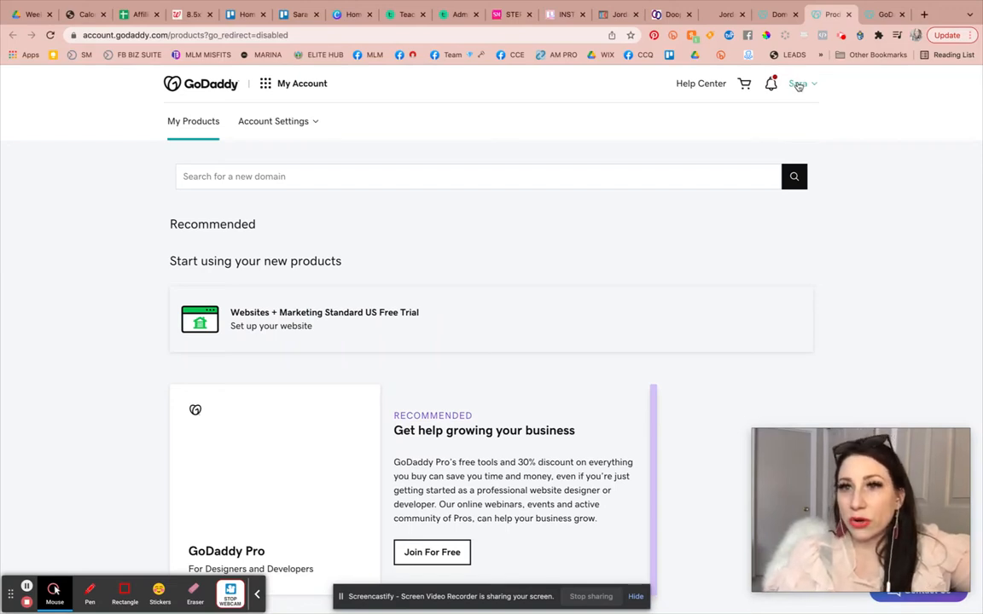
Open the DNS management page for instantfunnelmagic.com from the products domain list.
click(797, 85)
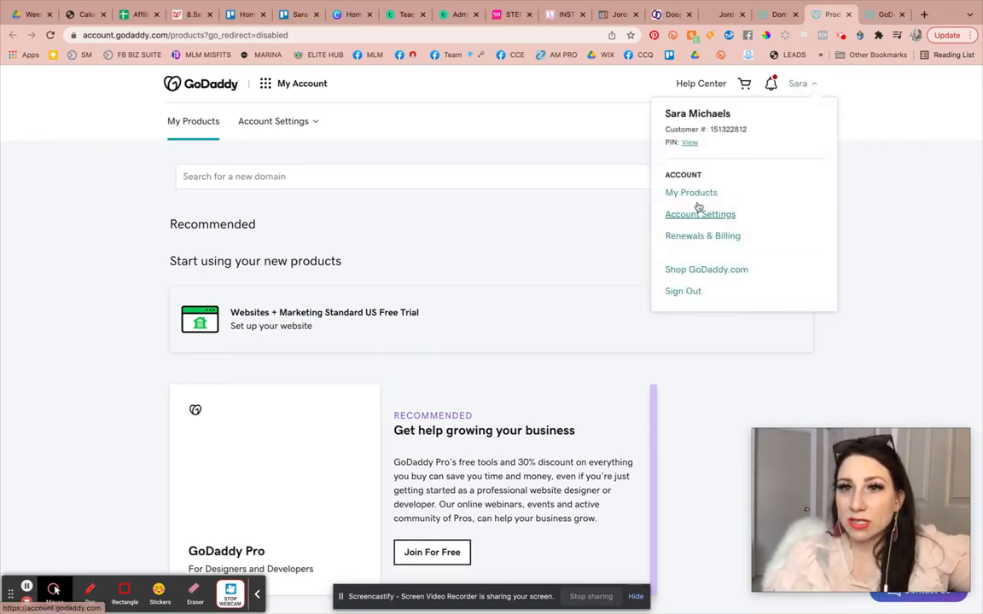
click(923, 193)
scroll(761, 303, down, 15)
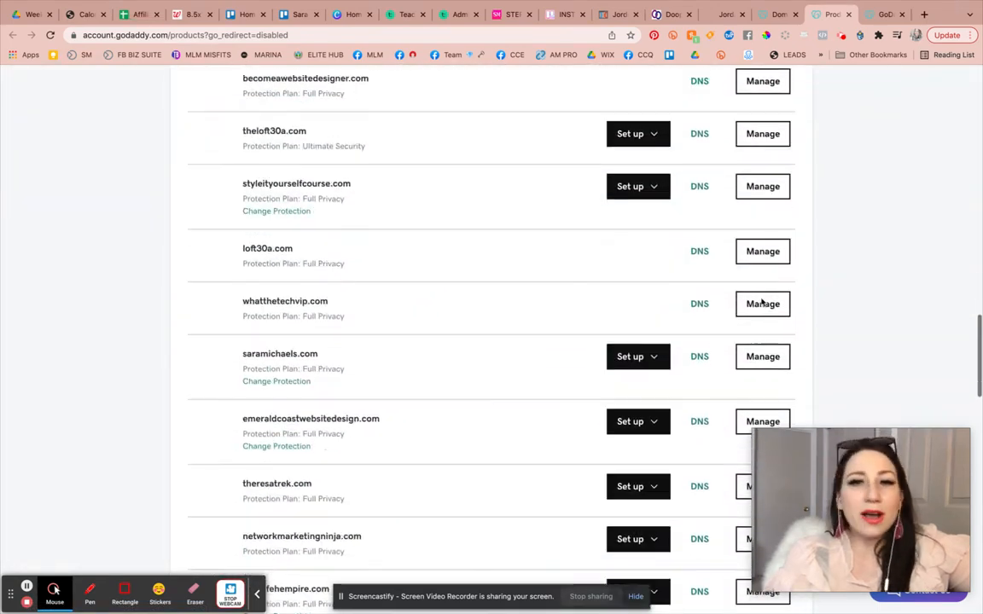
scroll(761, 303, down, 10)
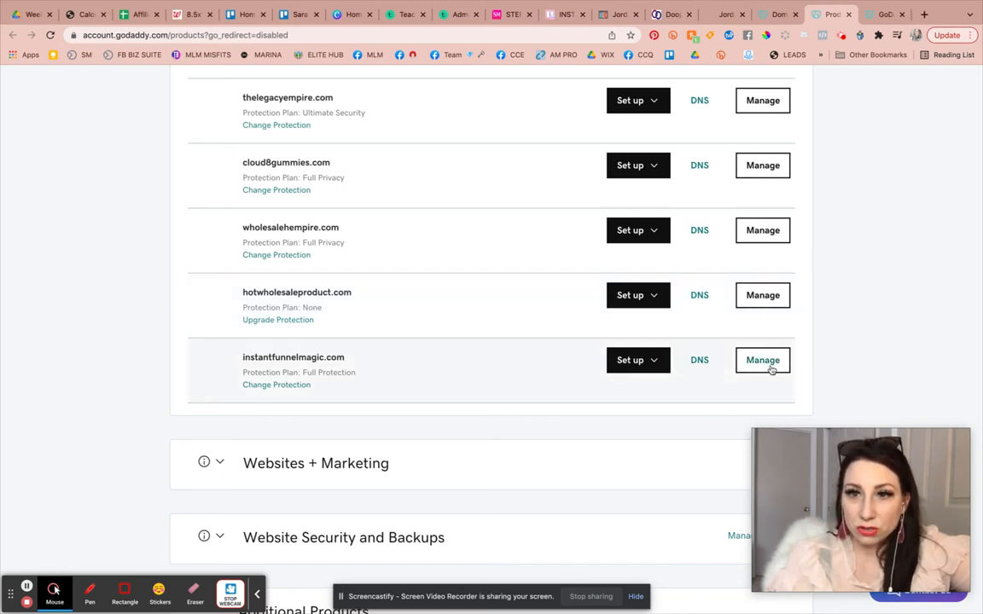
click(704, 364)
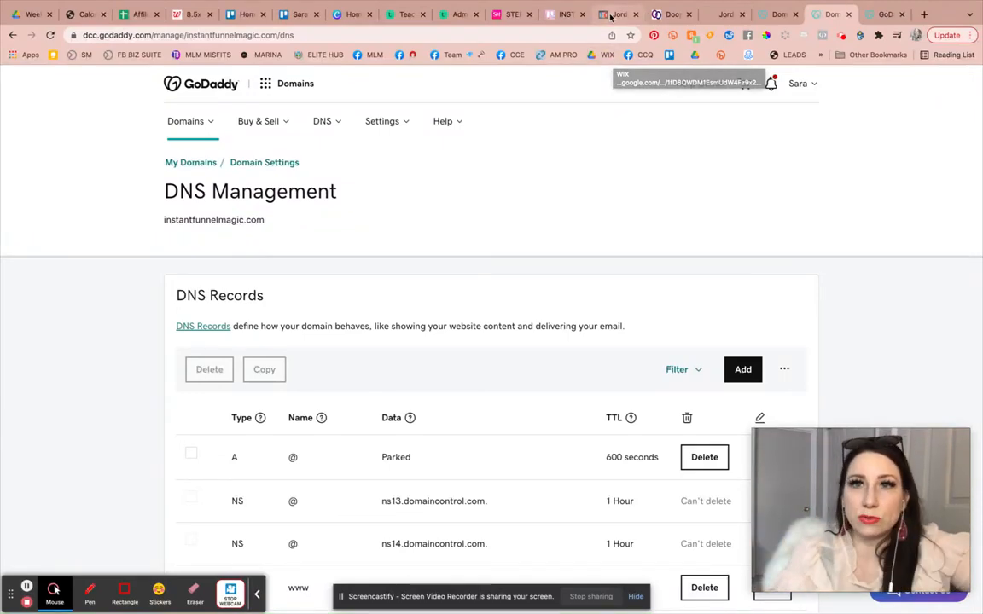
Select the A record IP 34.68.234.4 in Dooplicate's Add Domain note and return to GoDaddy DNS Management.
click(671, 14)
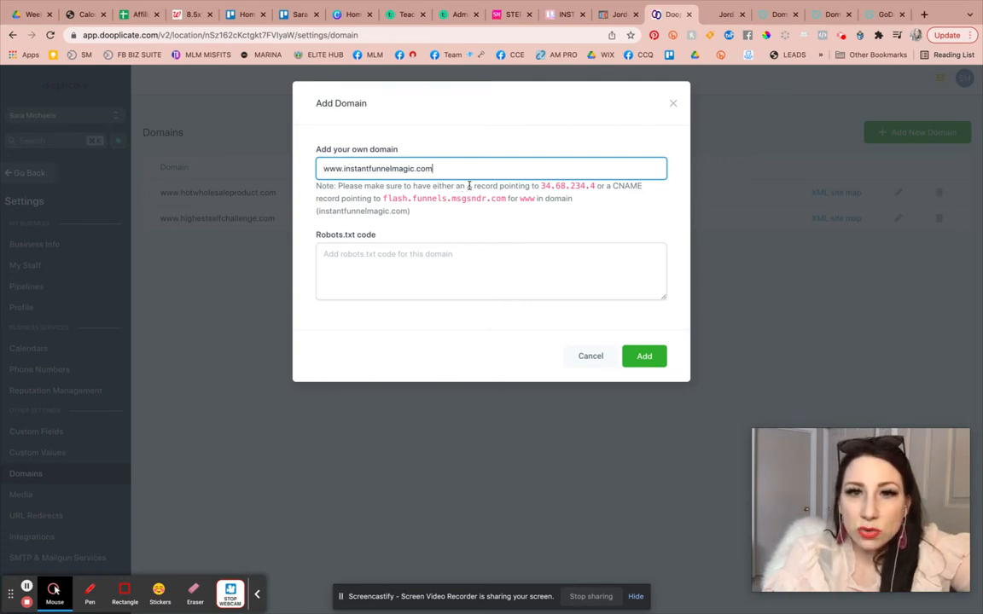
drag(541, 185, 595, 186)
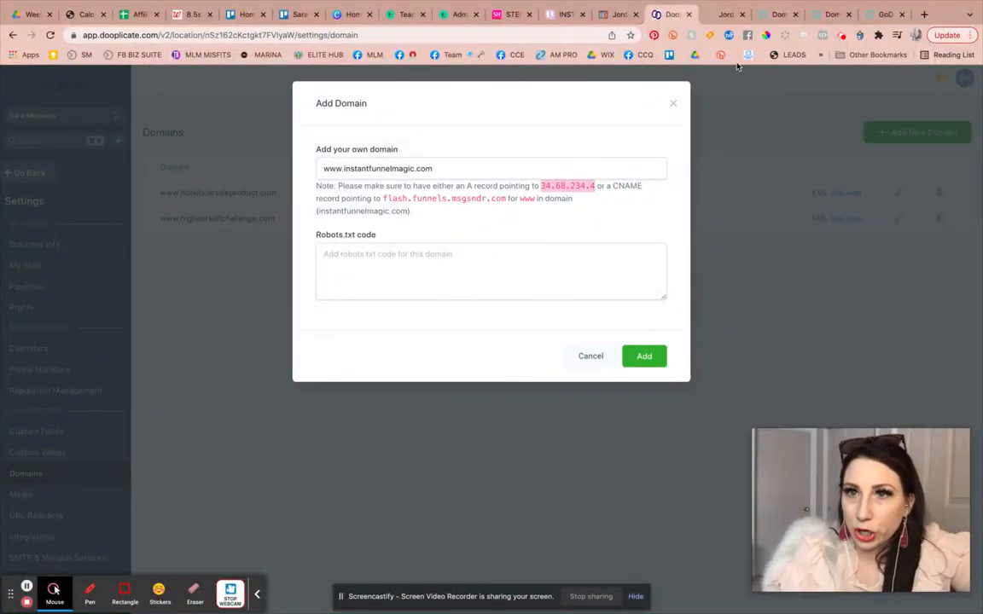
click(829, 14)
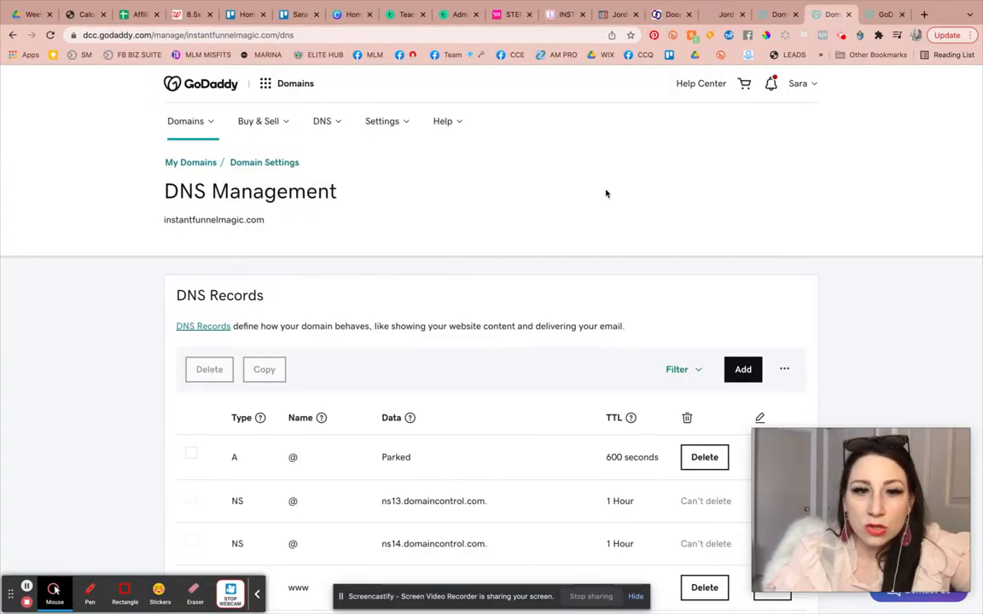
Copy the A record IP 34.68.234.4 from the note in Dooplicate's Add Domain dialog.
scroll(606, 194, down, 5)
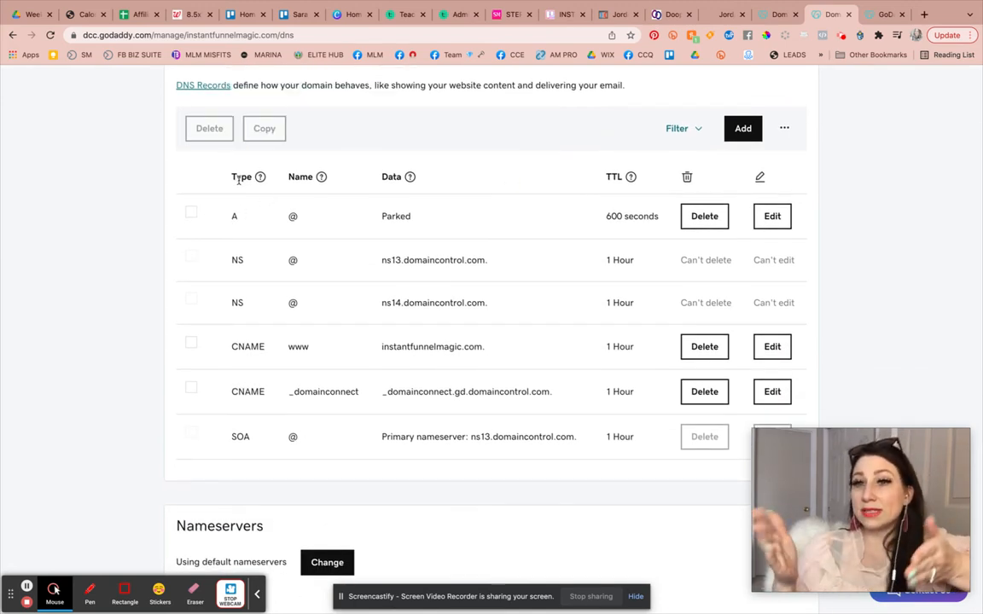
click(664, 14)
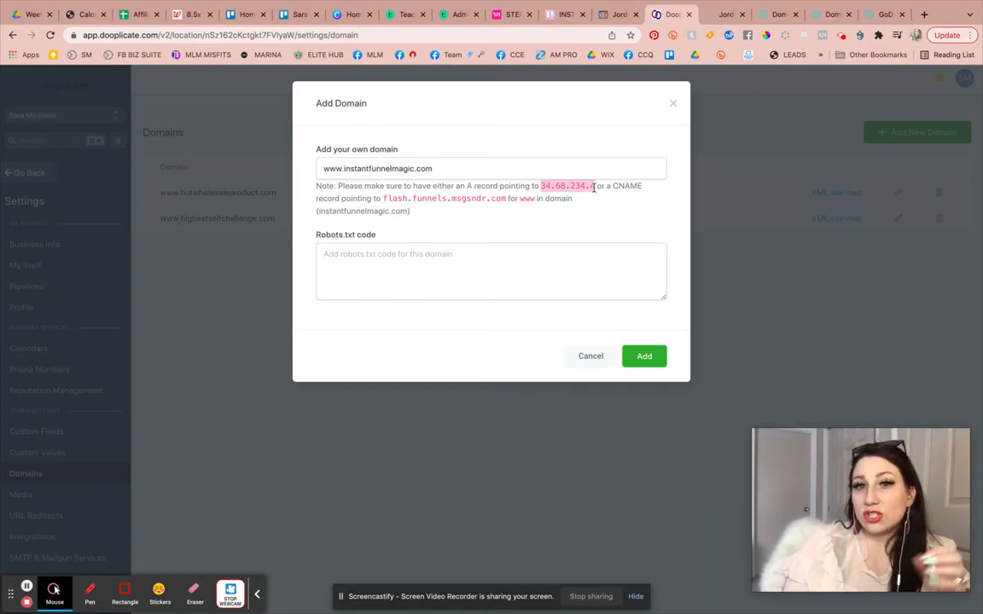
click(542, 185)
mouse_move(542, 185)
mouse_down()
mouse_move(594, 186)
mouse_move(542, 184)
mouse_up()
key(super+c)
click(603, 187)
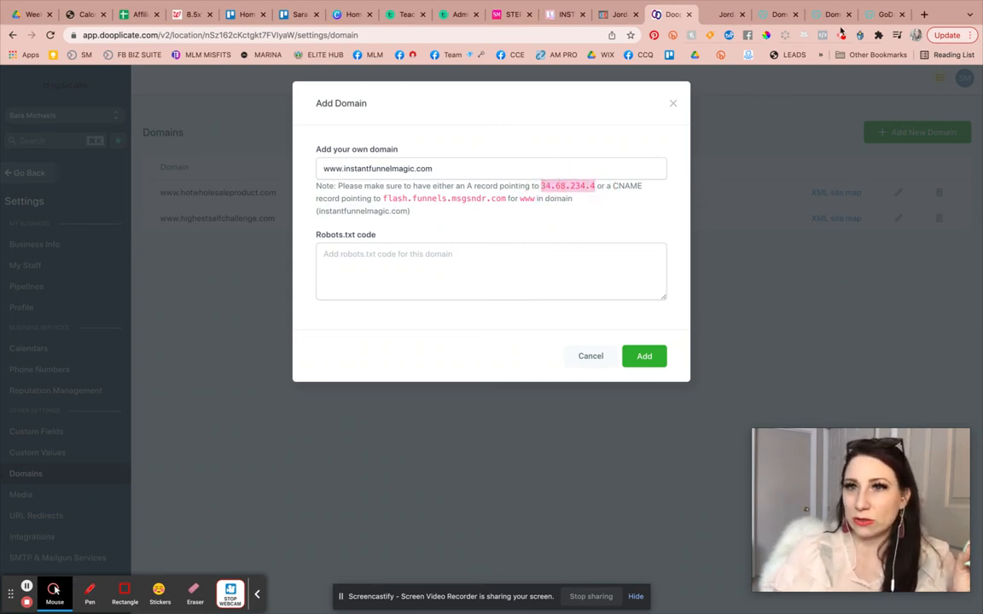
Edit the @ A record in GoDaddy so it points to 34.68.234.4, and save it.
click(771, 14)
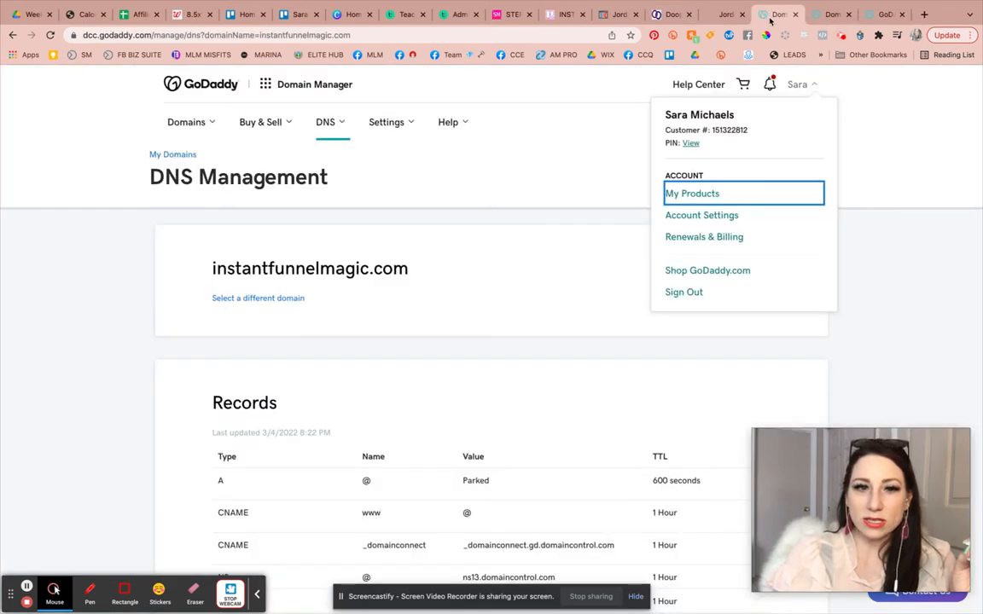
scroll(529, 376, down, 3)
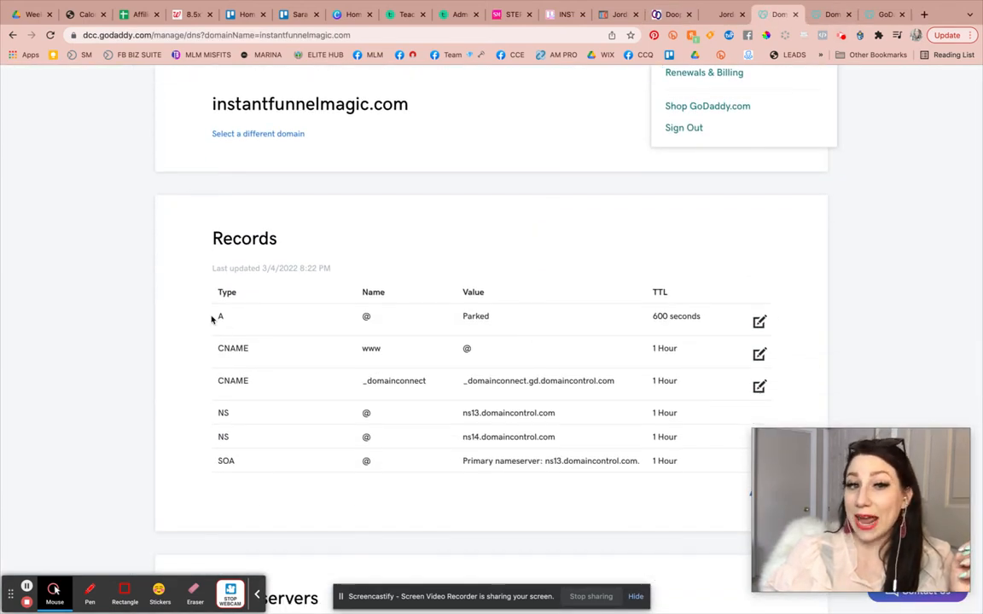
click(757, 322)
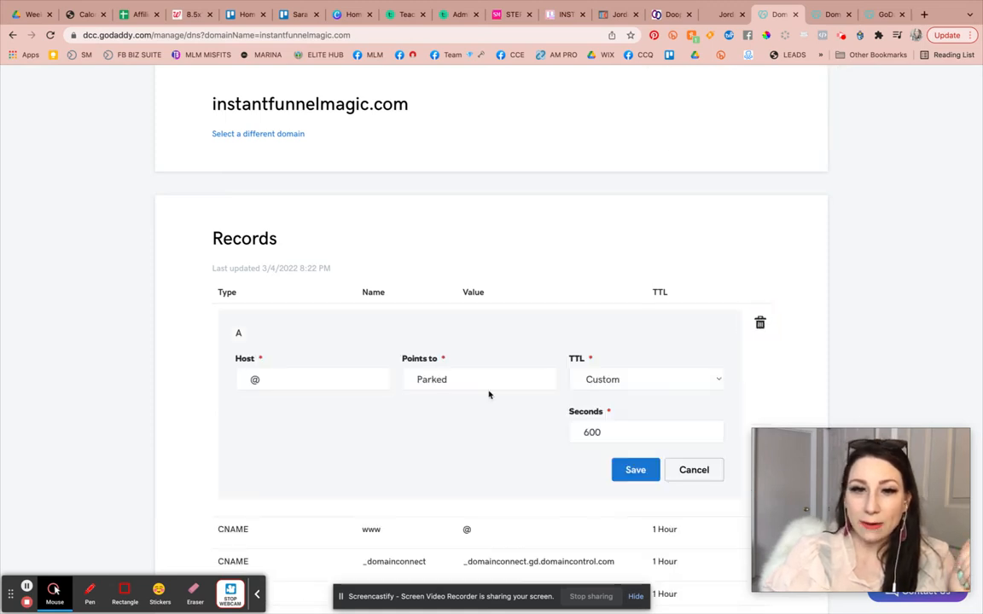
double_click(477, 381)
key(super+v)
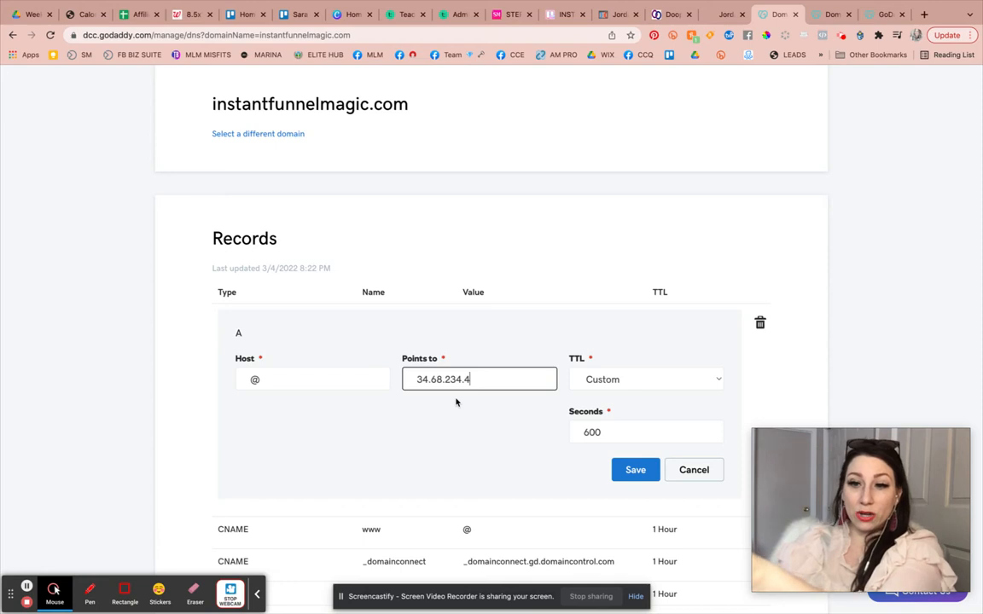
click(647, 470)
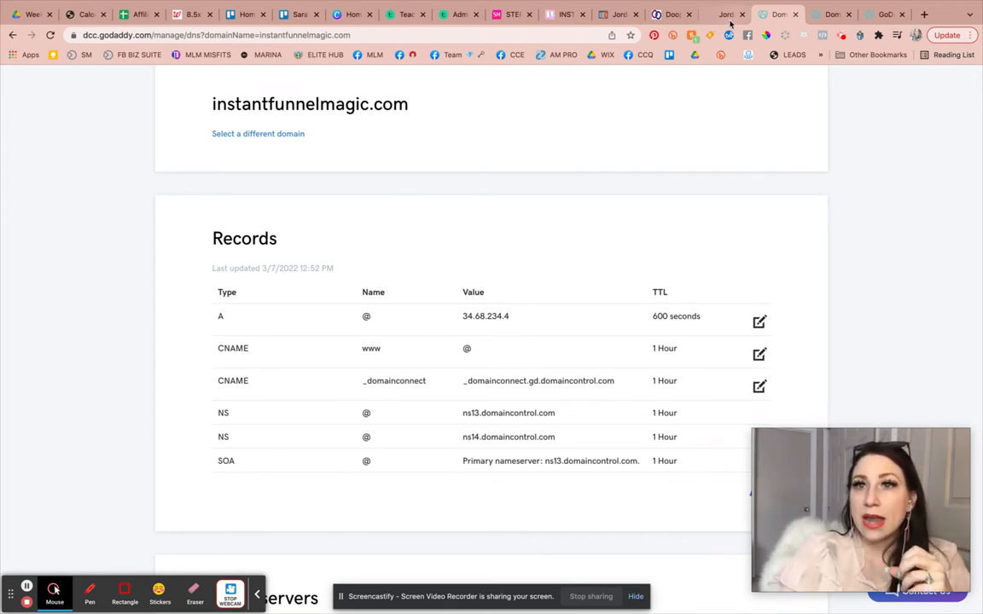
Copy the CNAME target flash.funnels.msgsndr.com from the note in Dooplicate's Add Domain dialog.
click(661, 19)
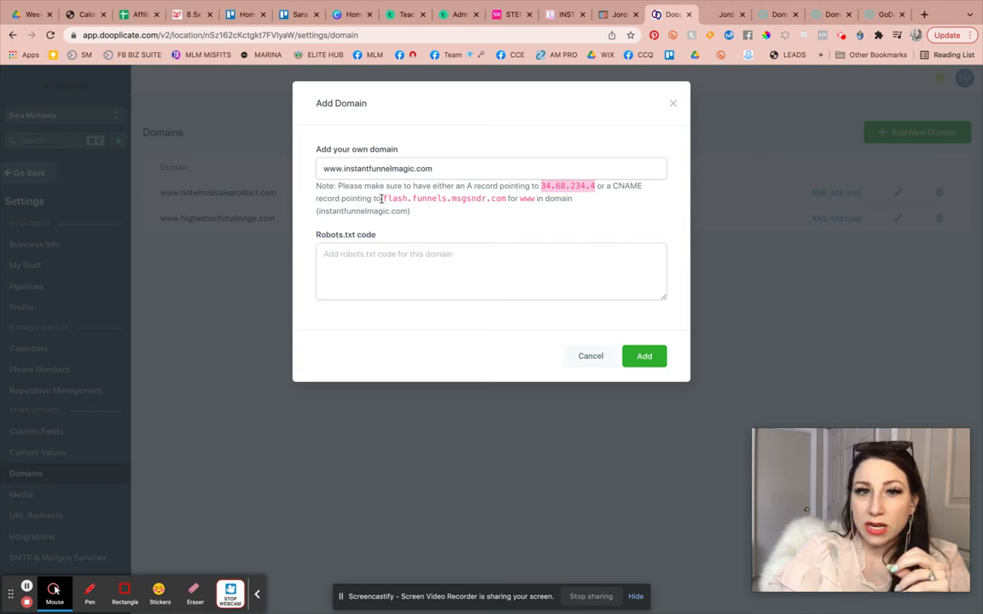
drag(381, 197, 507, 199)
key(ctrl+c)
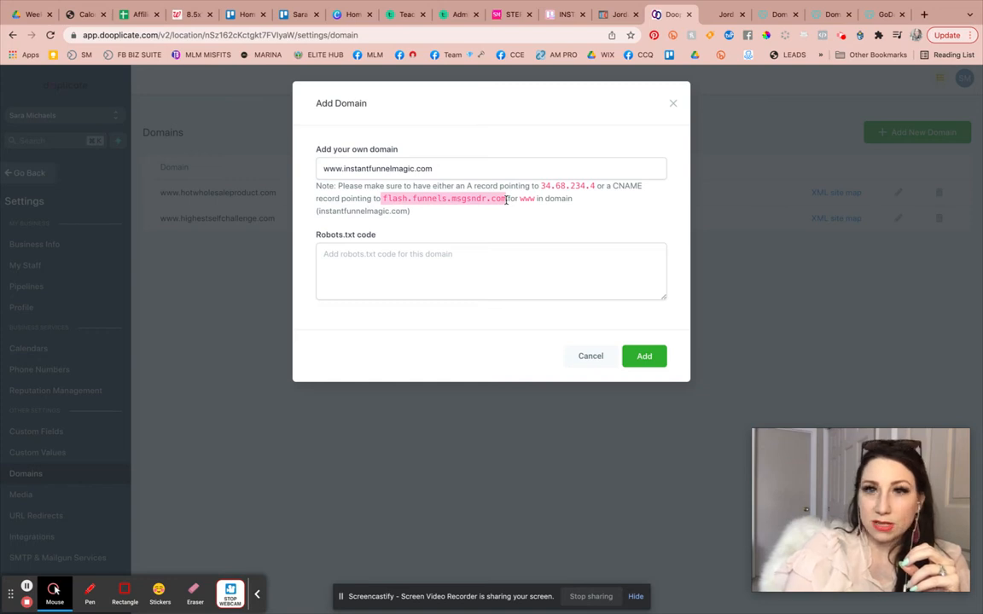
click(723, 15)
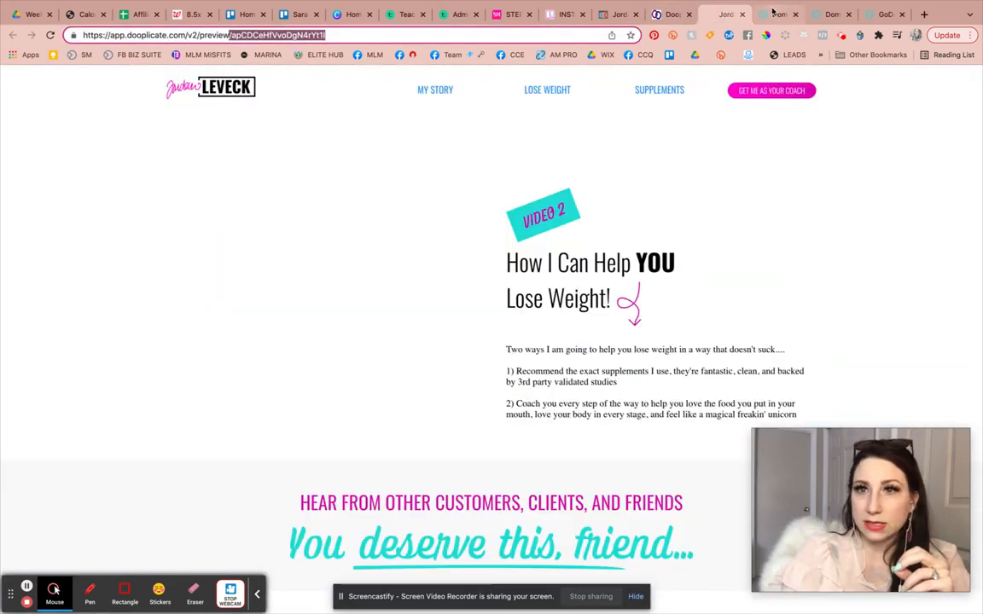
Edit the www CNAME record so it points to flash.funnels.msgsndr.com, and save it.
click(773, 12)
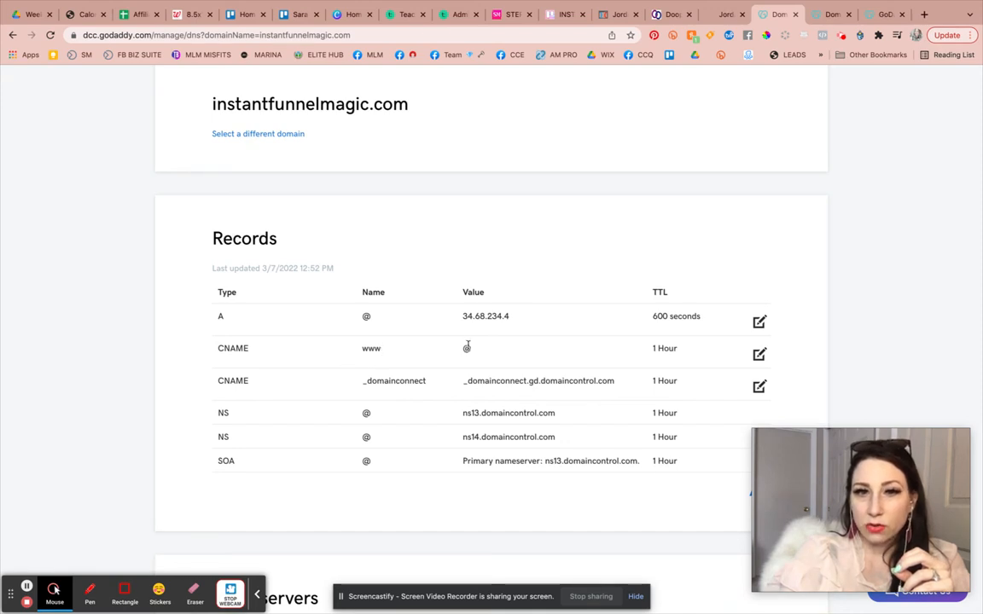
click(759, 354)
double_click(435, 412)
key(ctrl+v)
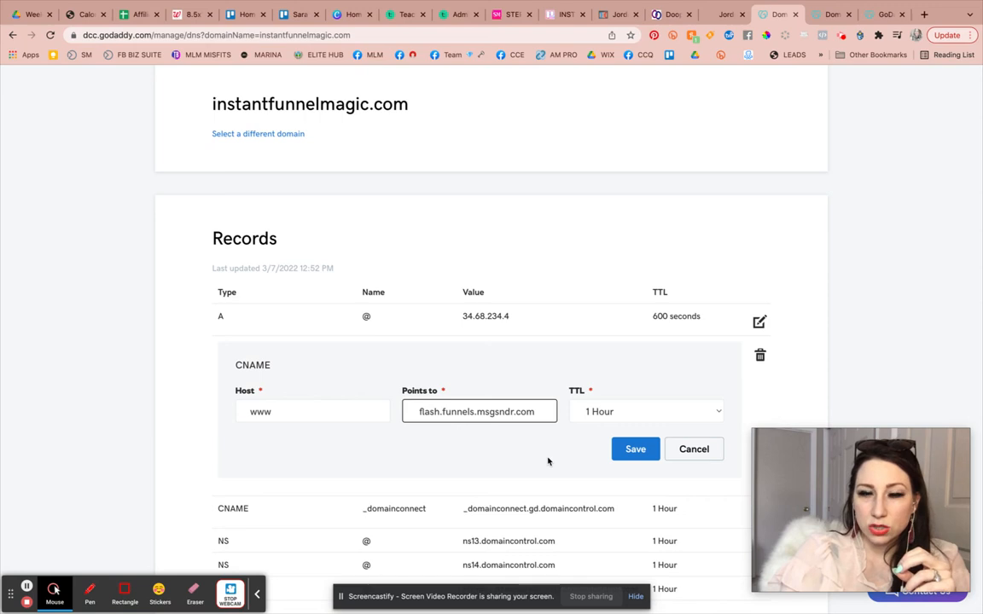
click(631, 451)
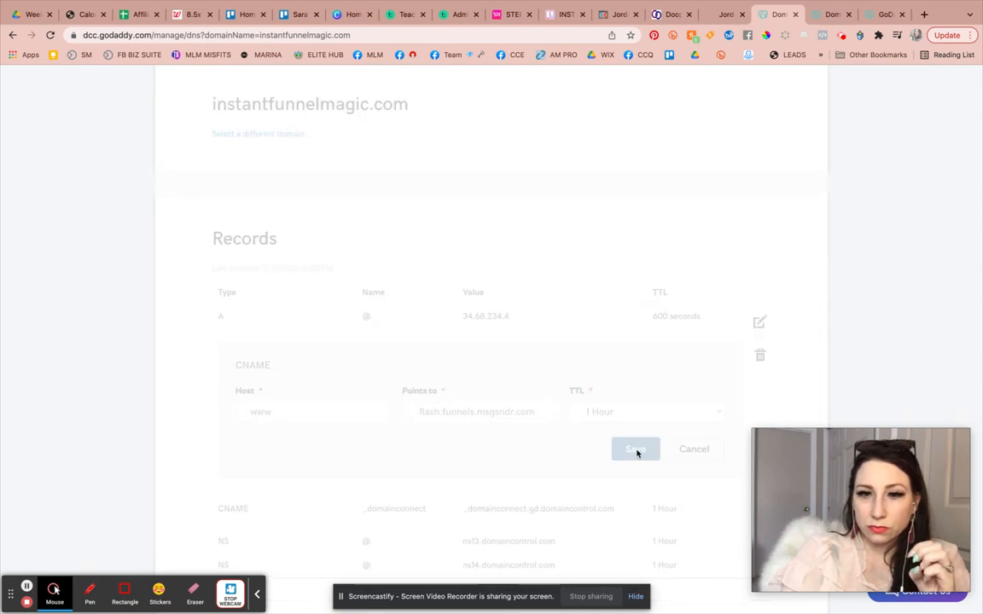
scroll(614, 290, down, 3)
scroll(613, 290, down, 3)
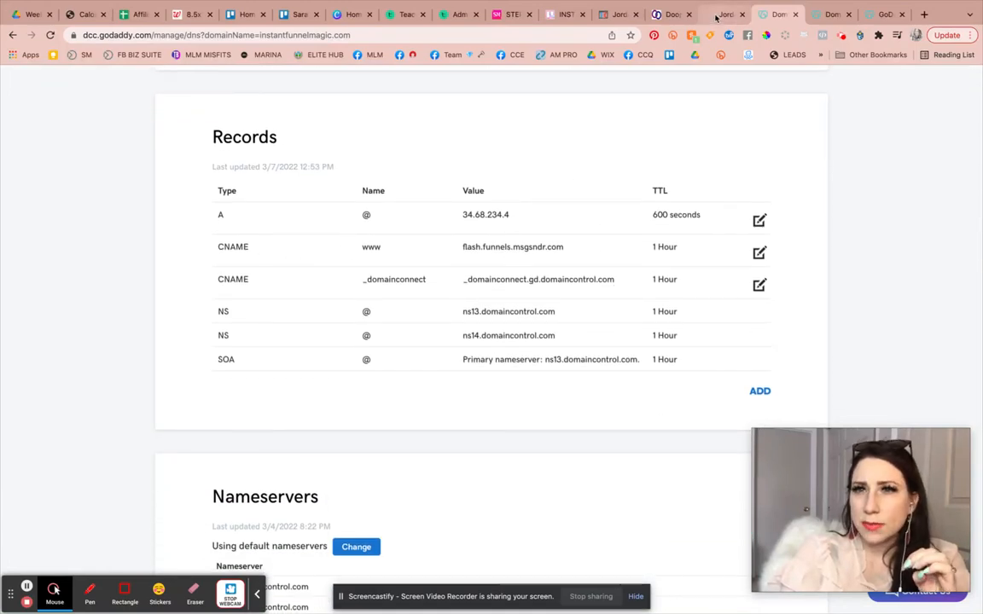
Re-edit the www CNAME record so its host is flash.funnels.msgsndr.com and it points to @, and save it.
click(667, 14)
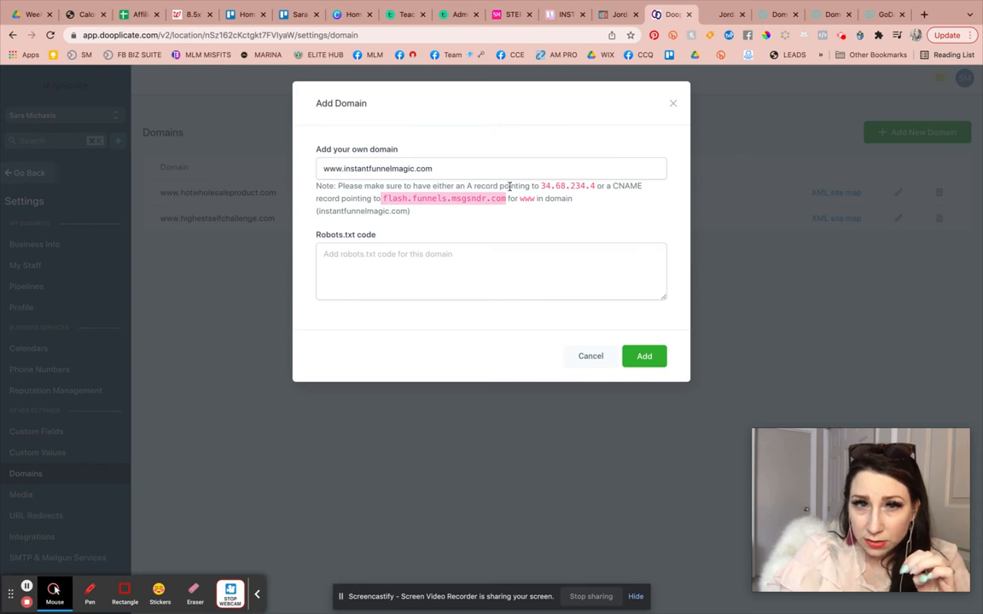
click(723, 14)
click(773, 14)
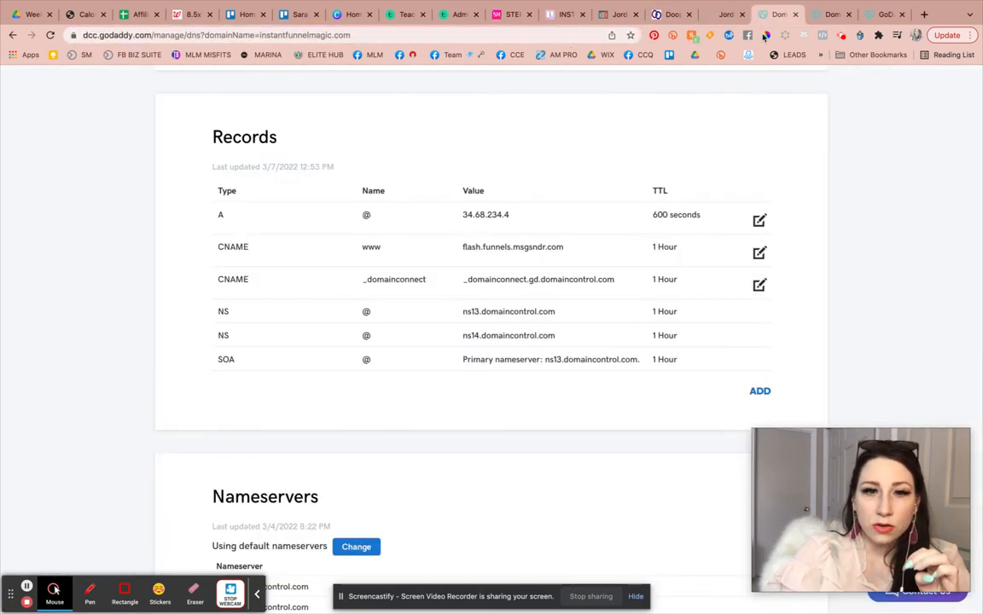
click(757, 251)
double_click(330, 314)
click(450, 310)
double_click(443, 311)
triple_click(450, 311)
text(@)
click(642, 350)
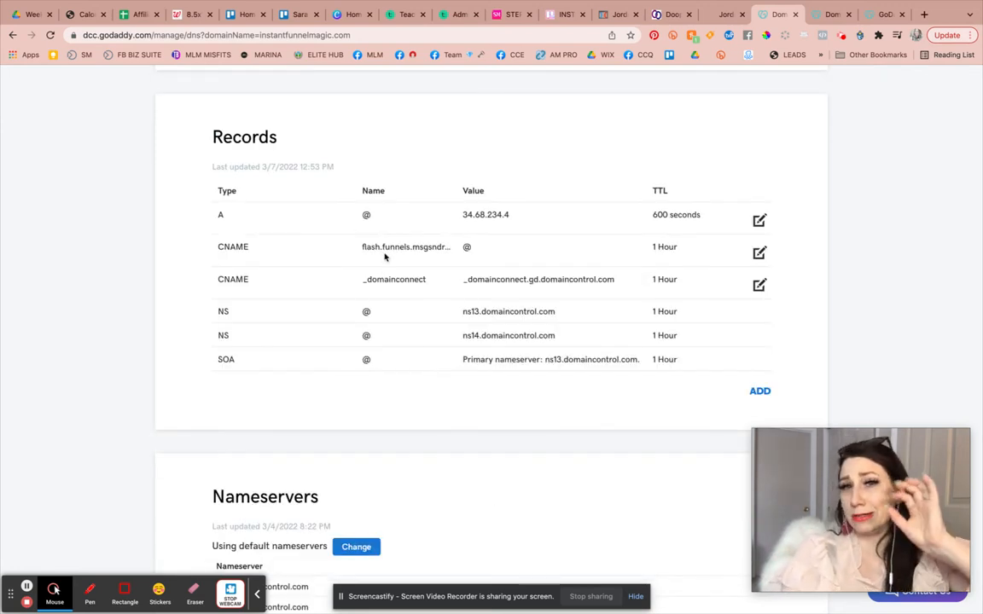
click(660, 40)
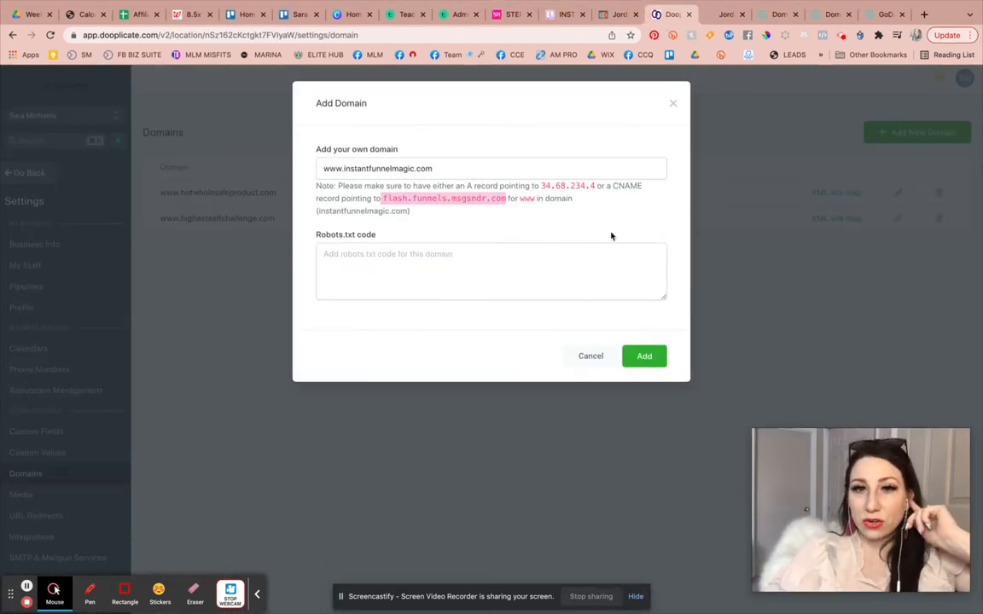
click(651, 357)
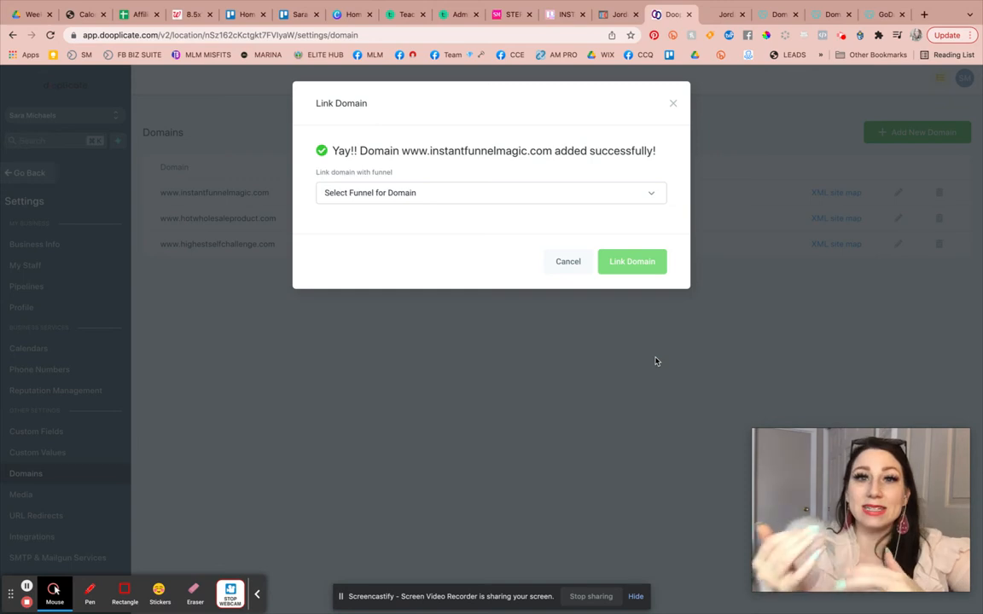
click(515, 201)
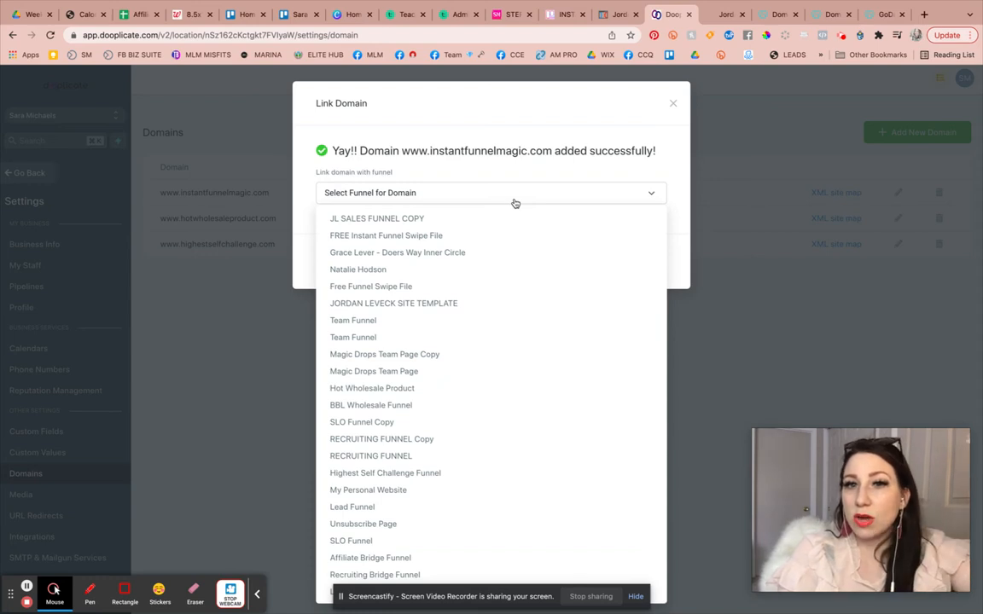
click(500, 170)
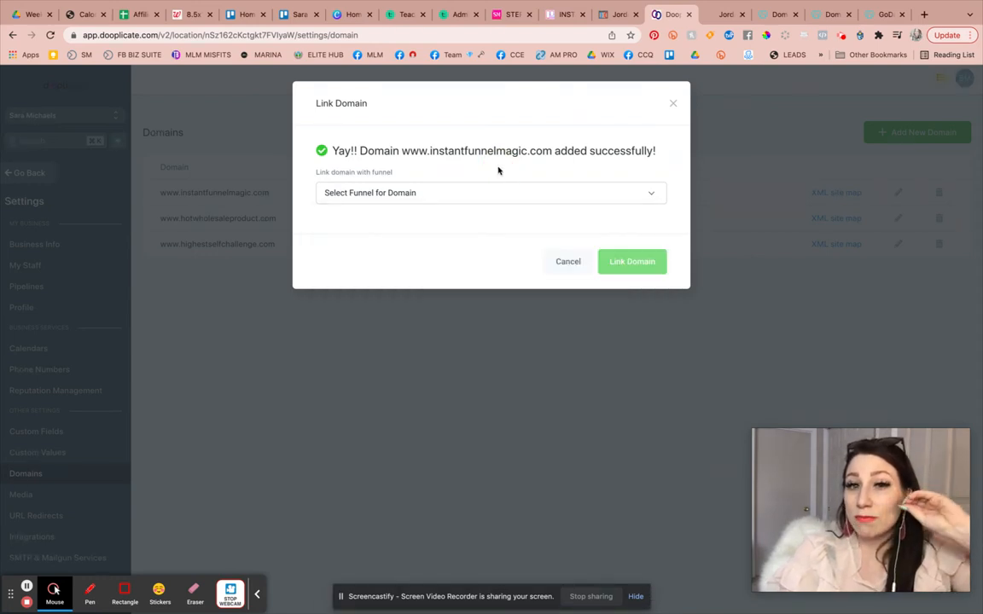
click(489, 196)
click(537, 162)
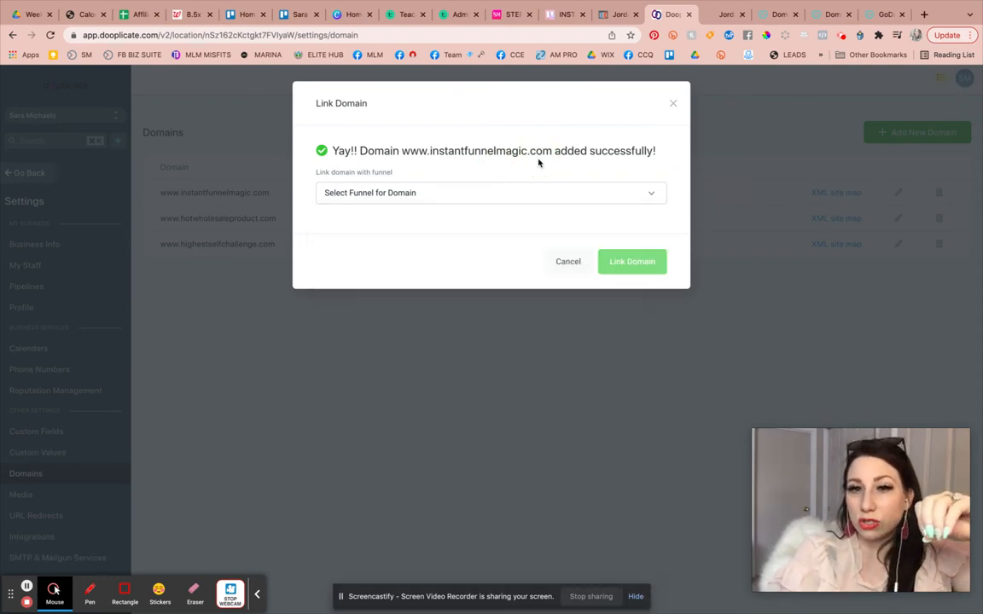
click(575, 271)
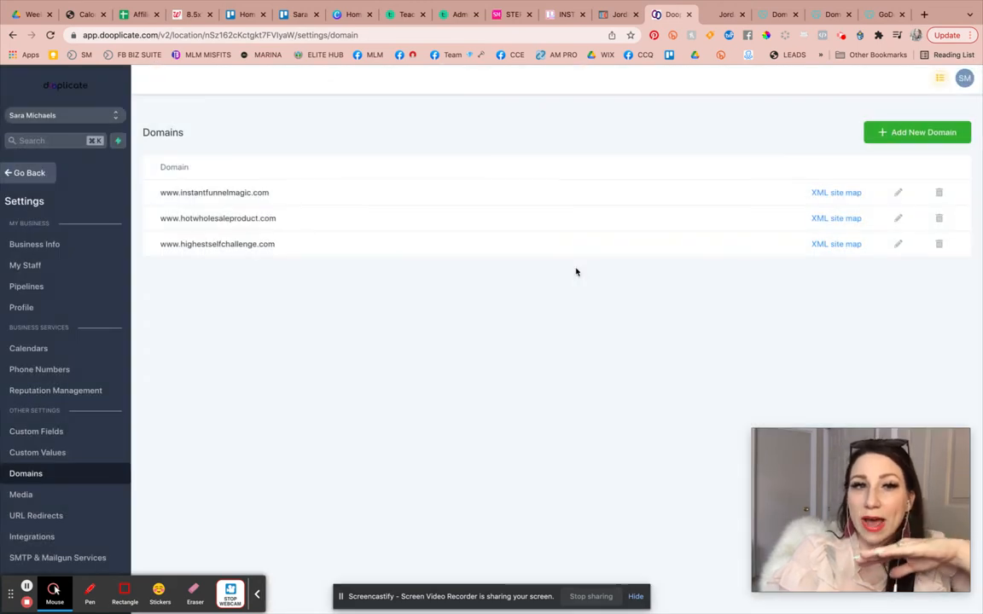